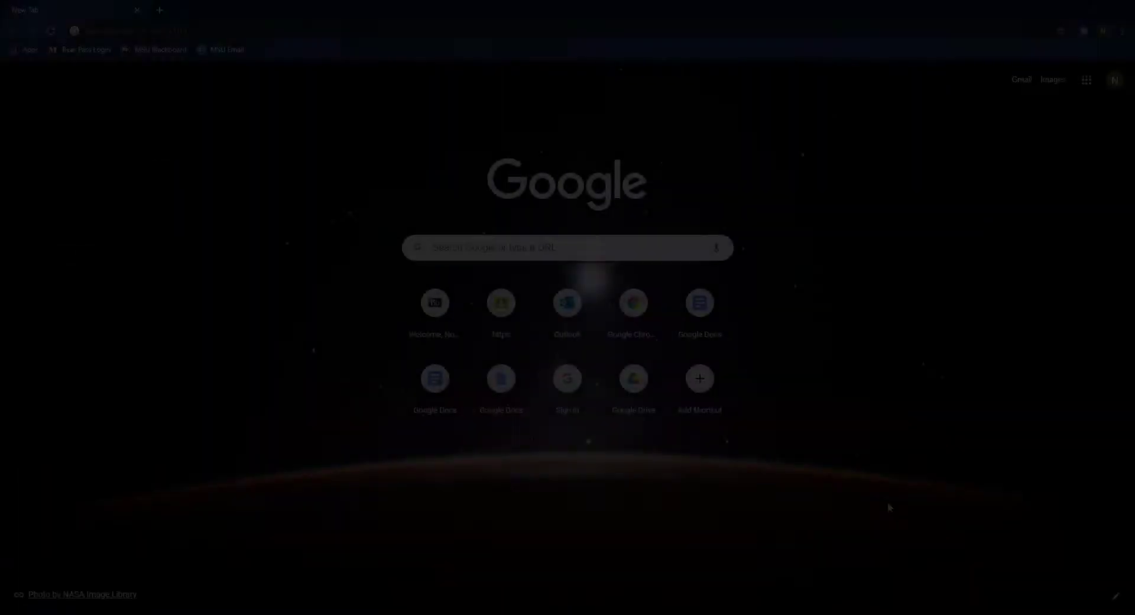
- Search the web for "Chrome Web Store" and open the store's extensions page
click(146, 33)
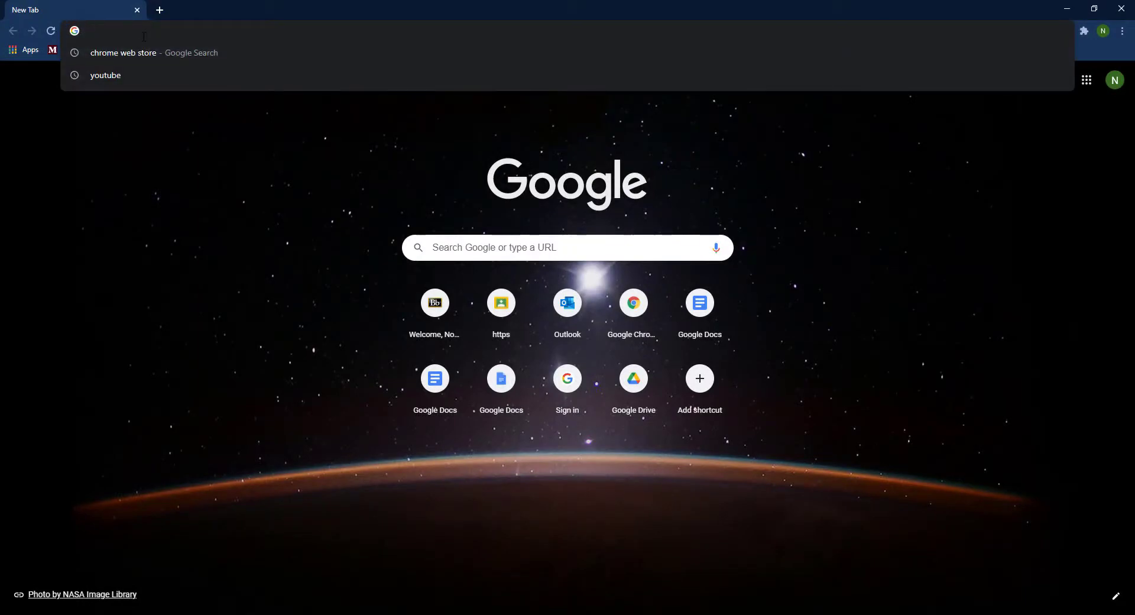
text(Chrom)
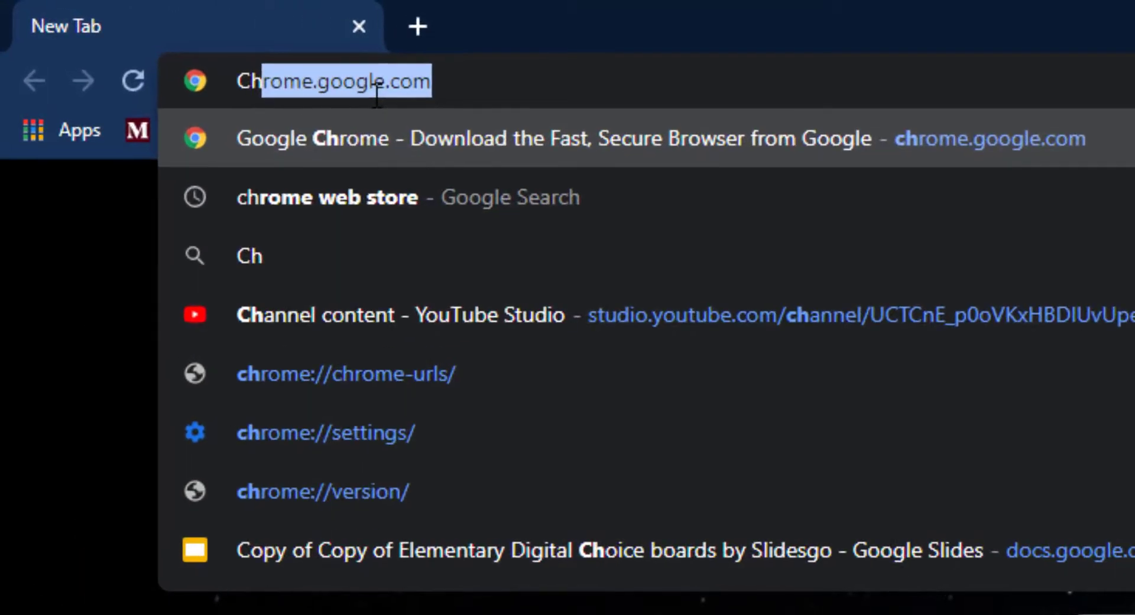
text(e )
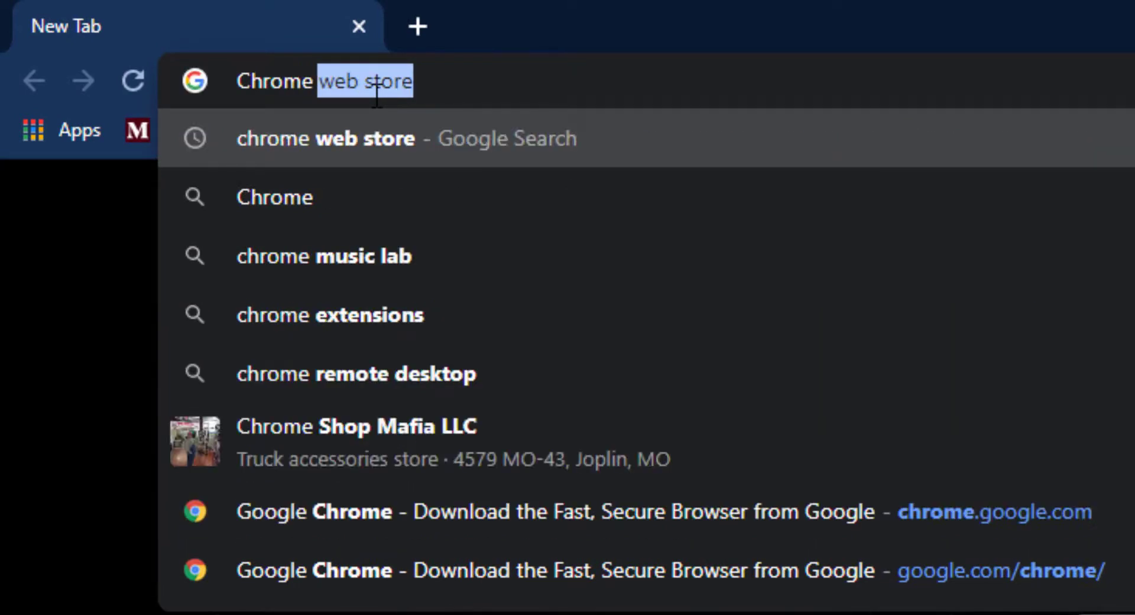
text(Web )
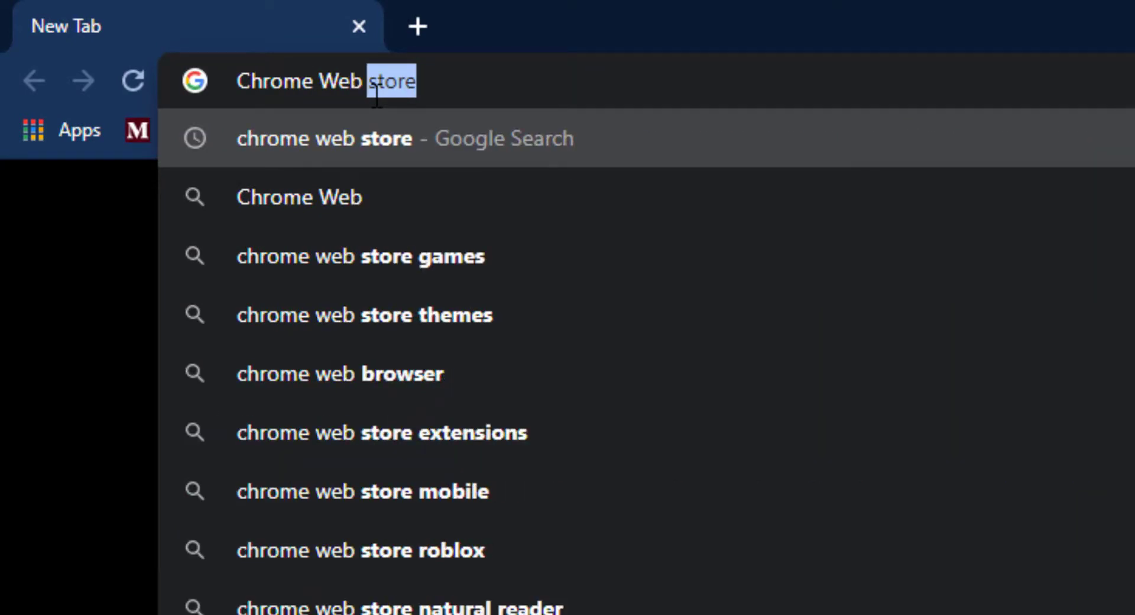
text(Store)
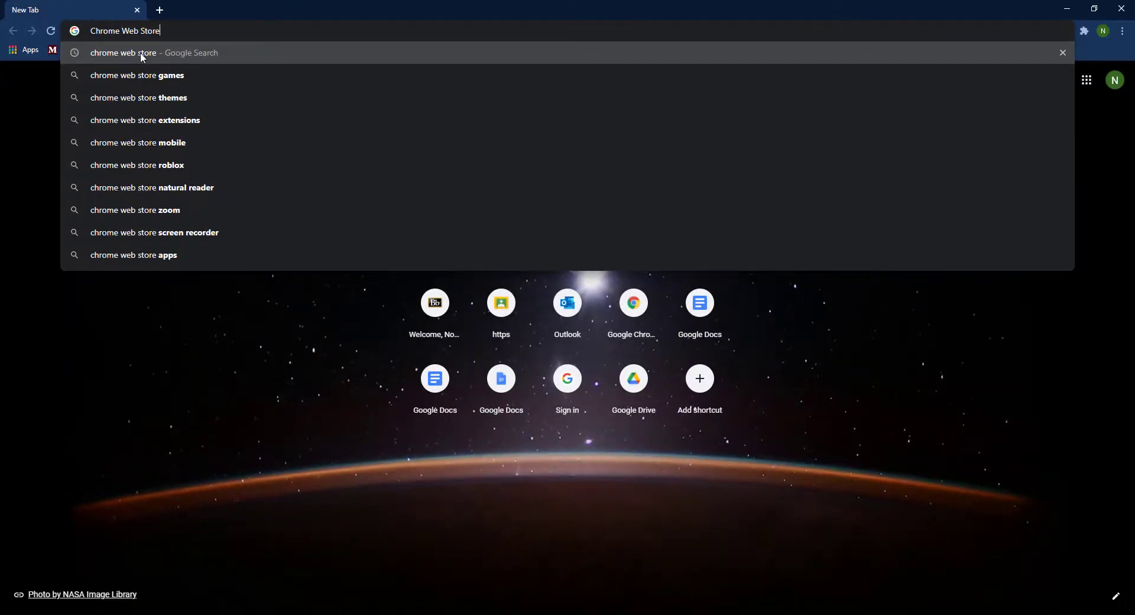
click(143, 55)
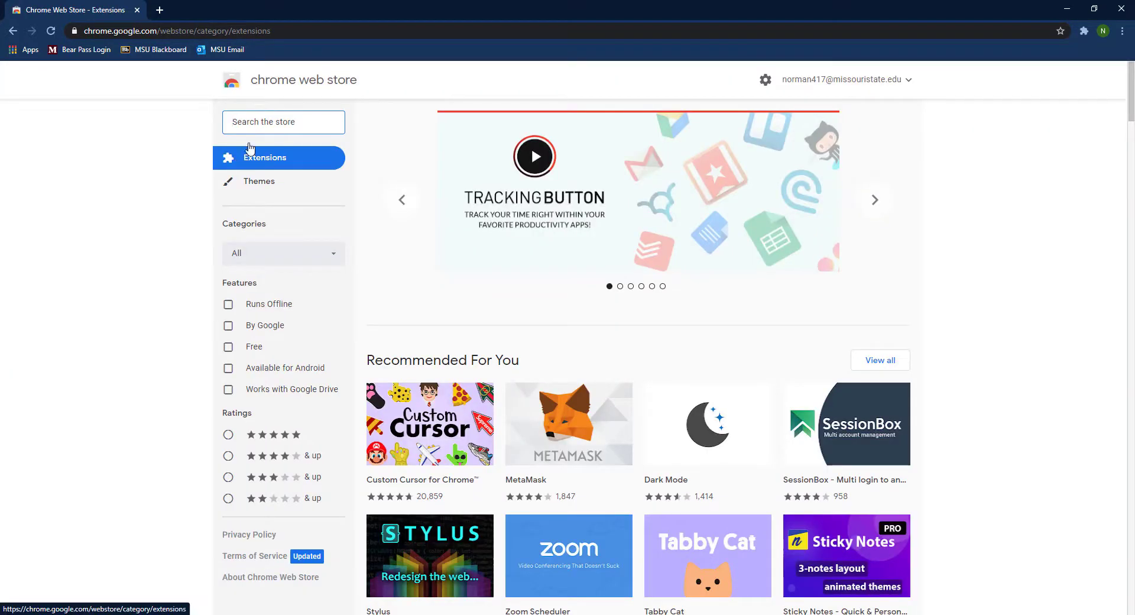
- Search the store for "Loom" and add the Loom for Chrome extension to the browser
text(Loom)
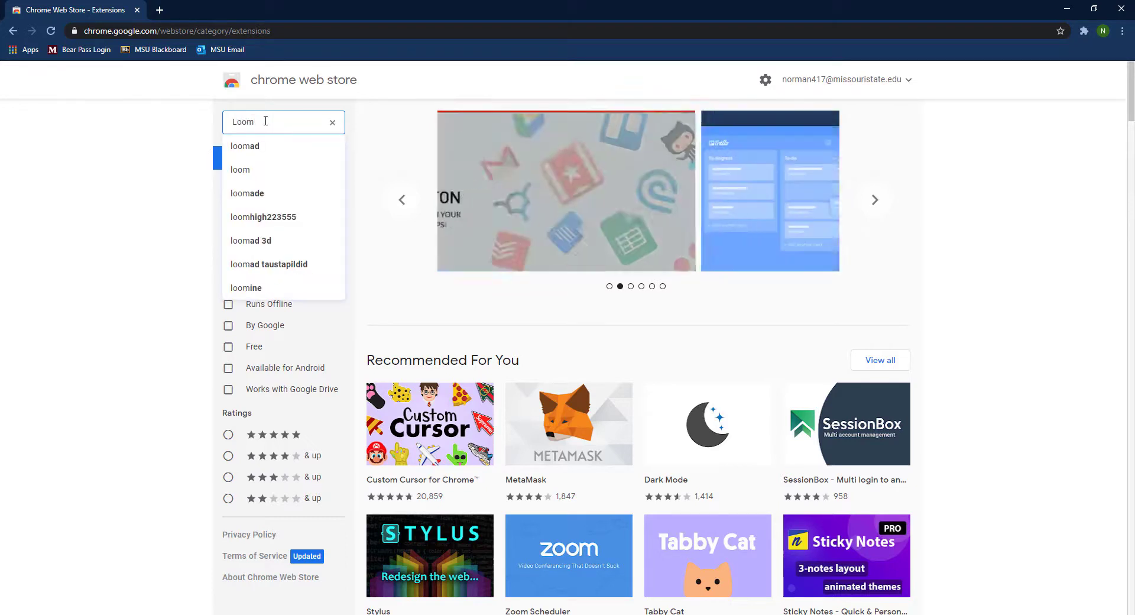
key(Return)
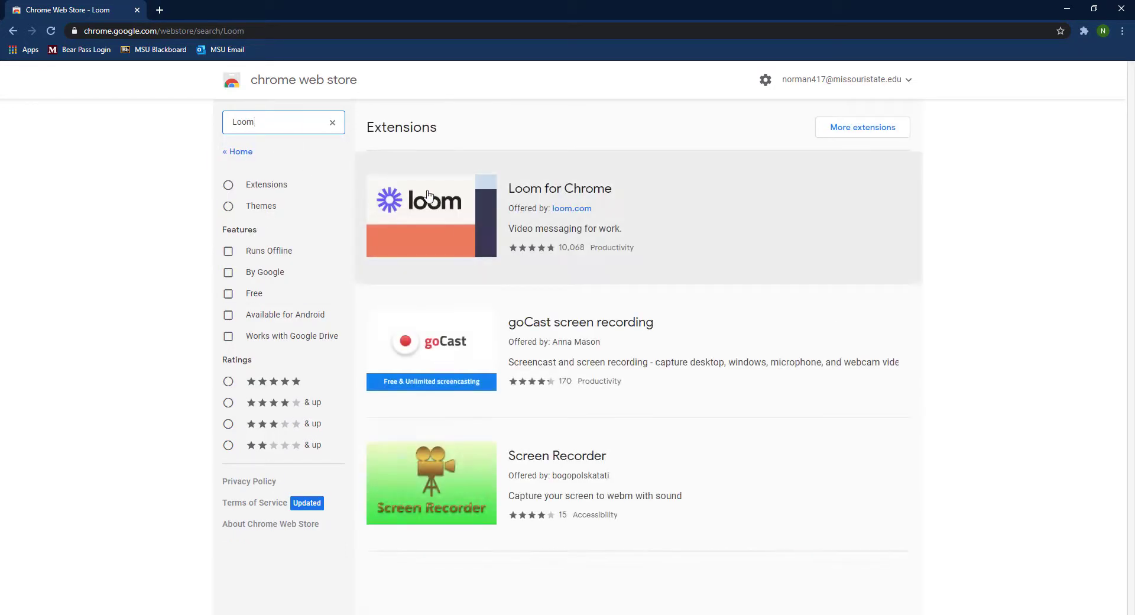
click(444, 208)
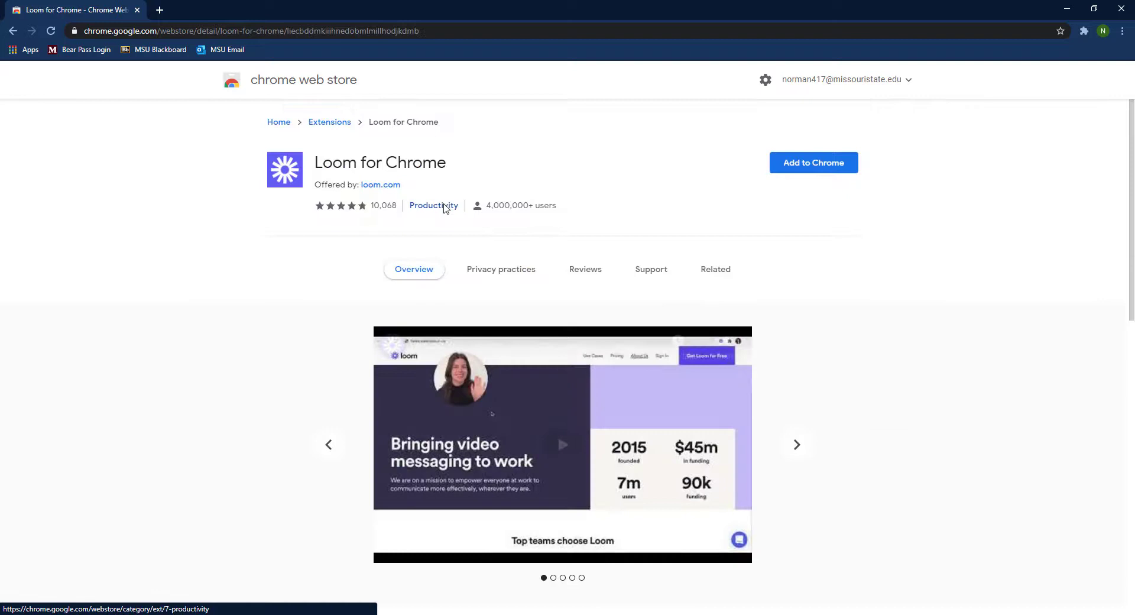
click(811, 163)
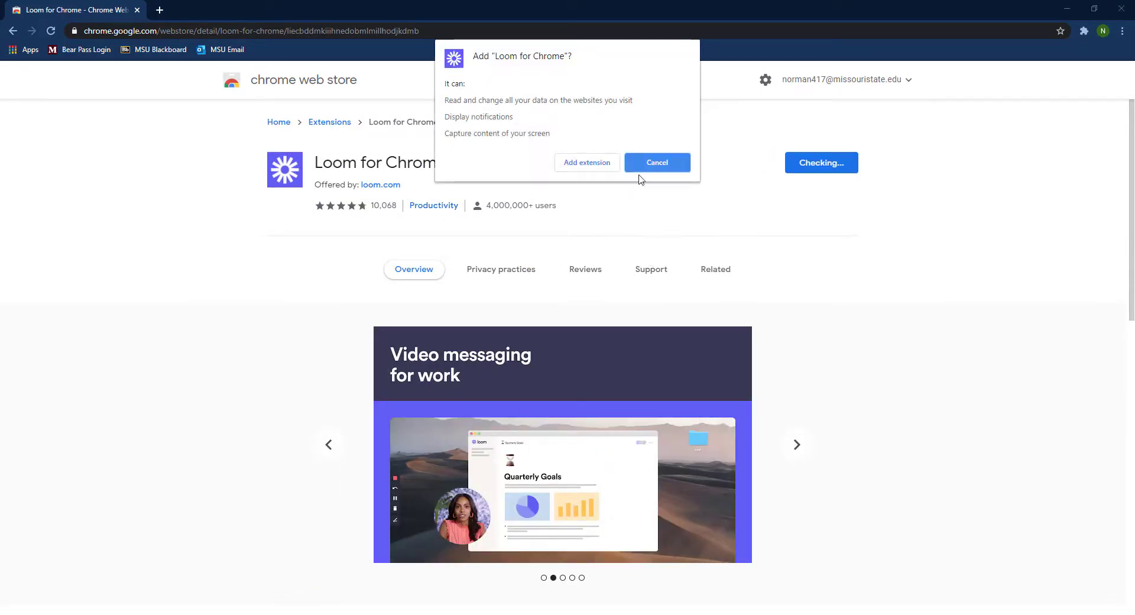
click(596, 167)
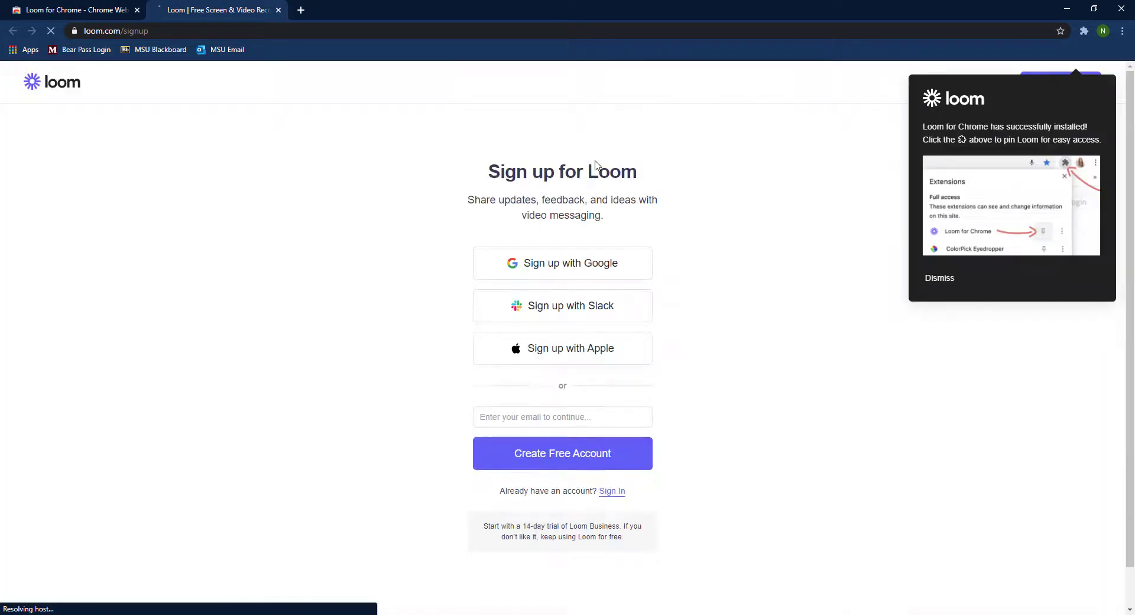
- Sign up for Loom with the school Google account and agree to Loom's privacy terms
click(558, 265)
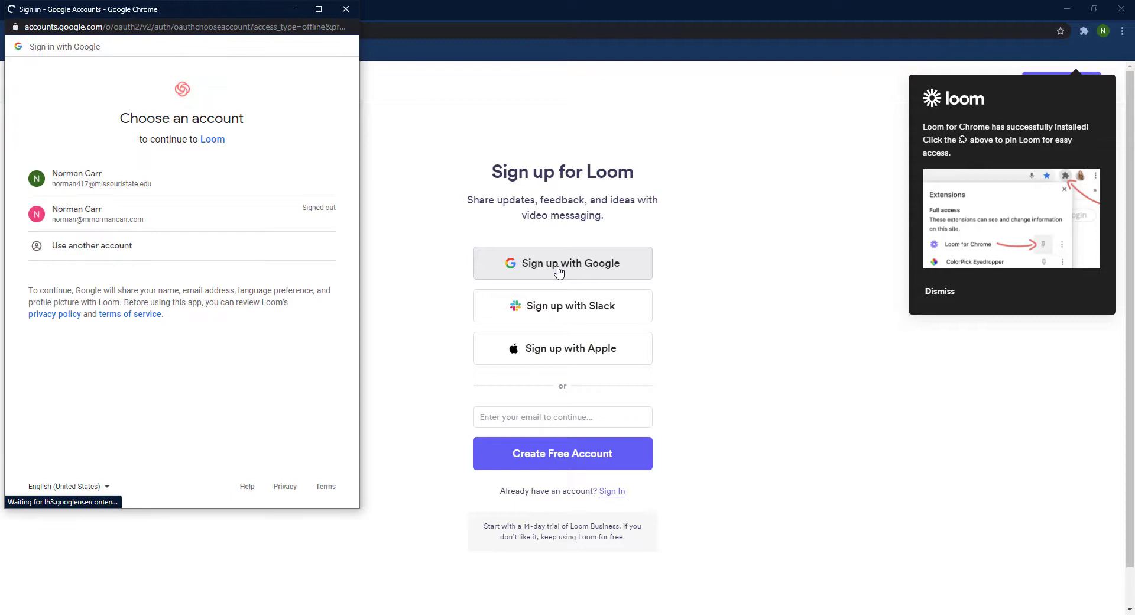
click(93, 190)
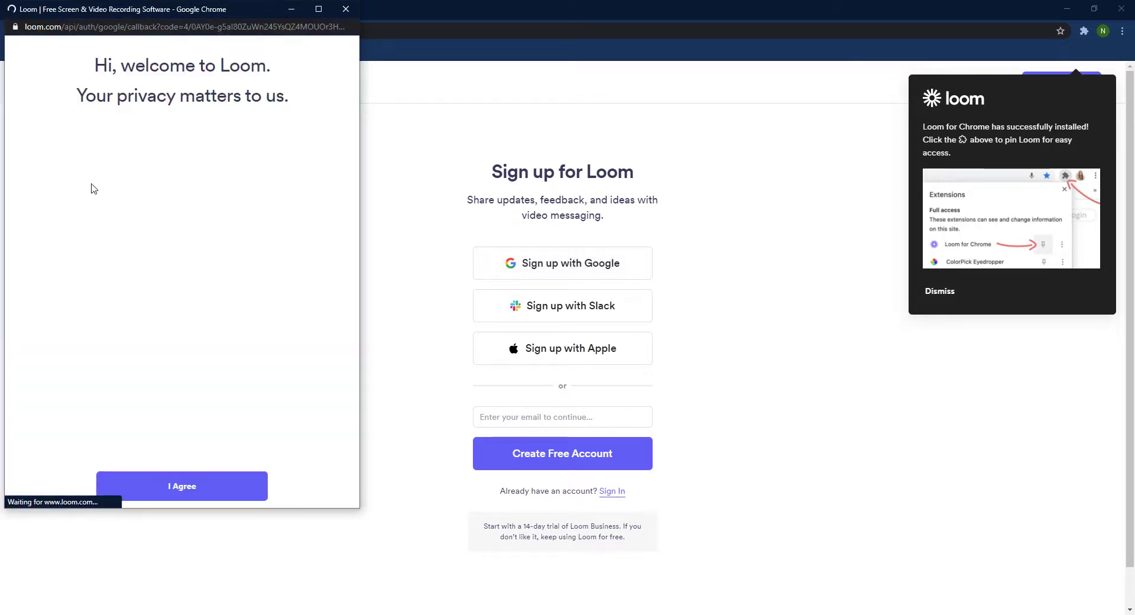
click(189, 491)
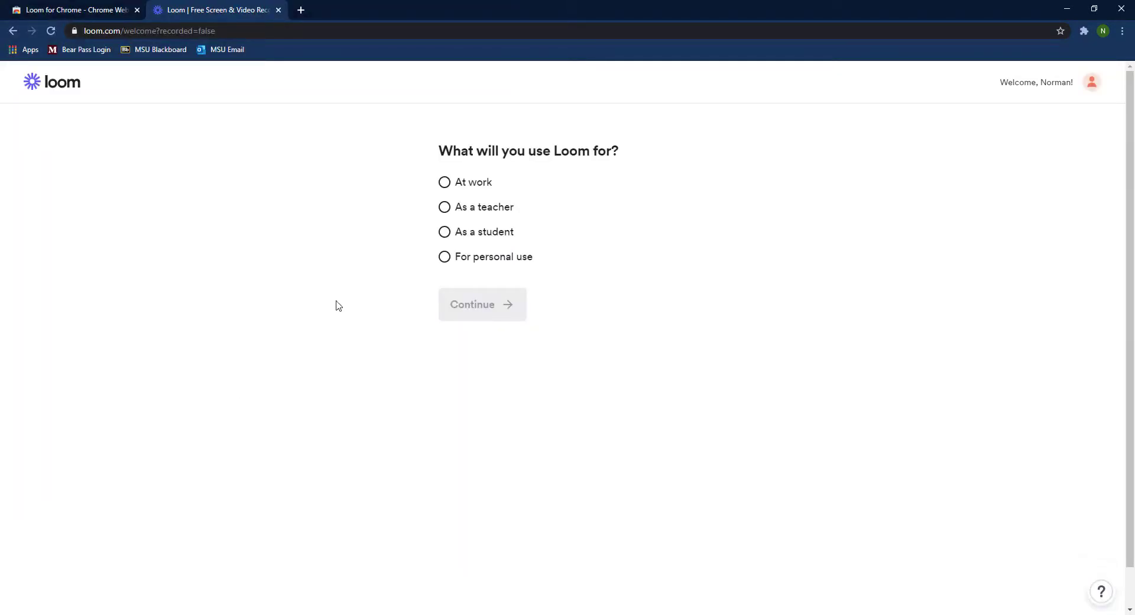
- Complete the Loom setup as a teacher, naming the workspace with the owner's full name and skipping the team invitations
click(445, 207)
click(478, 306)
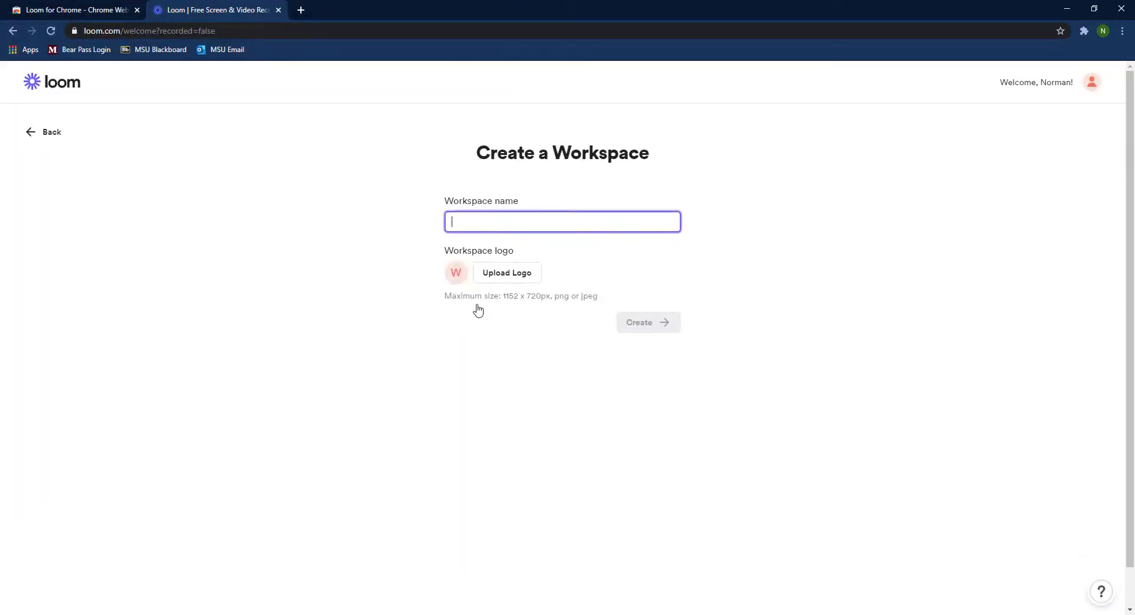
text(Norman Carr)
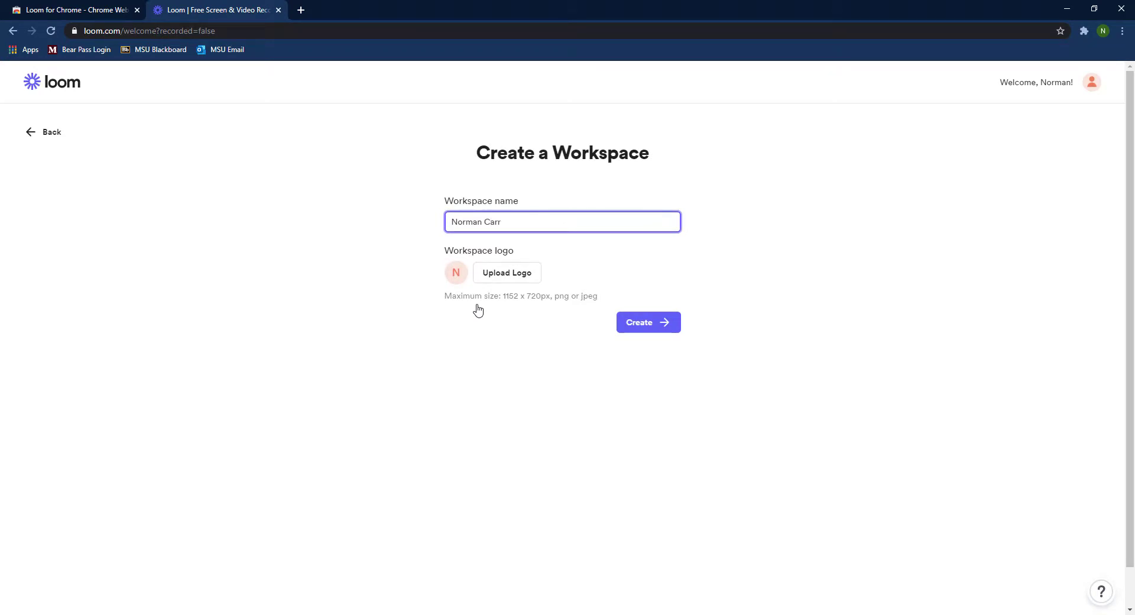
click(648, 324)
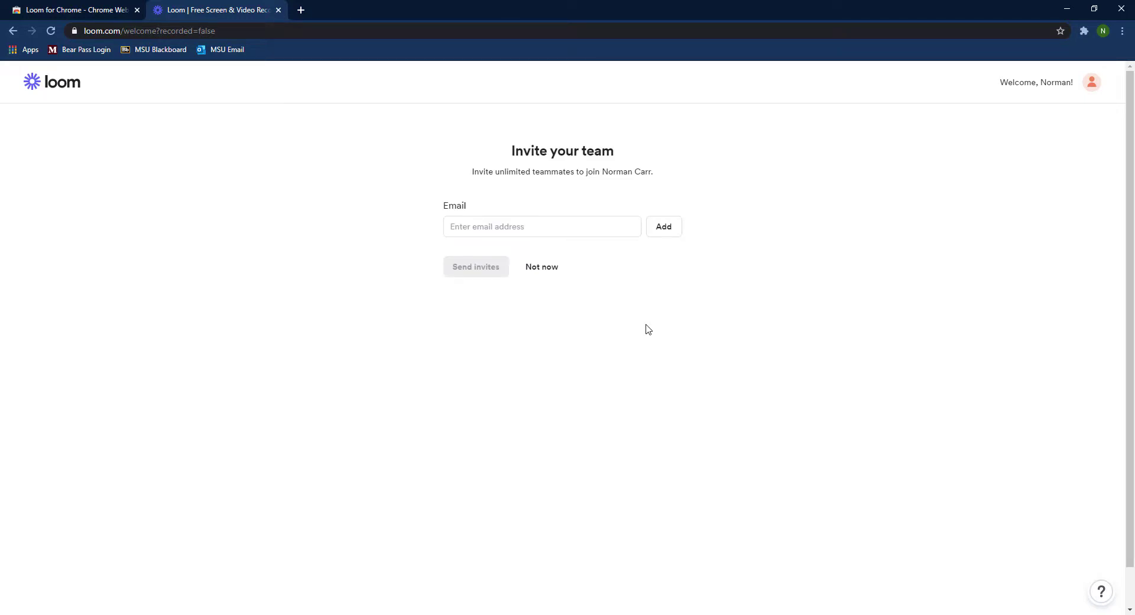
click(535, 269)
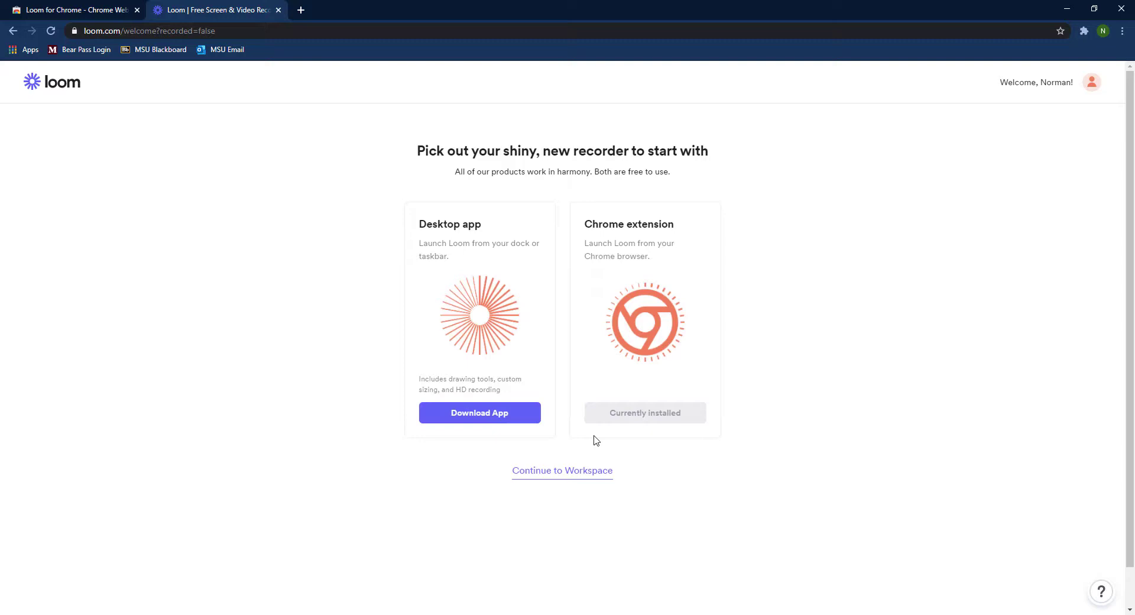
click(568, 472)
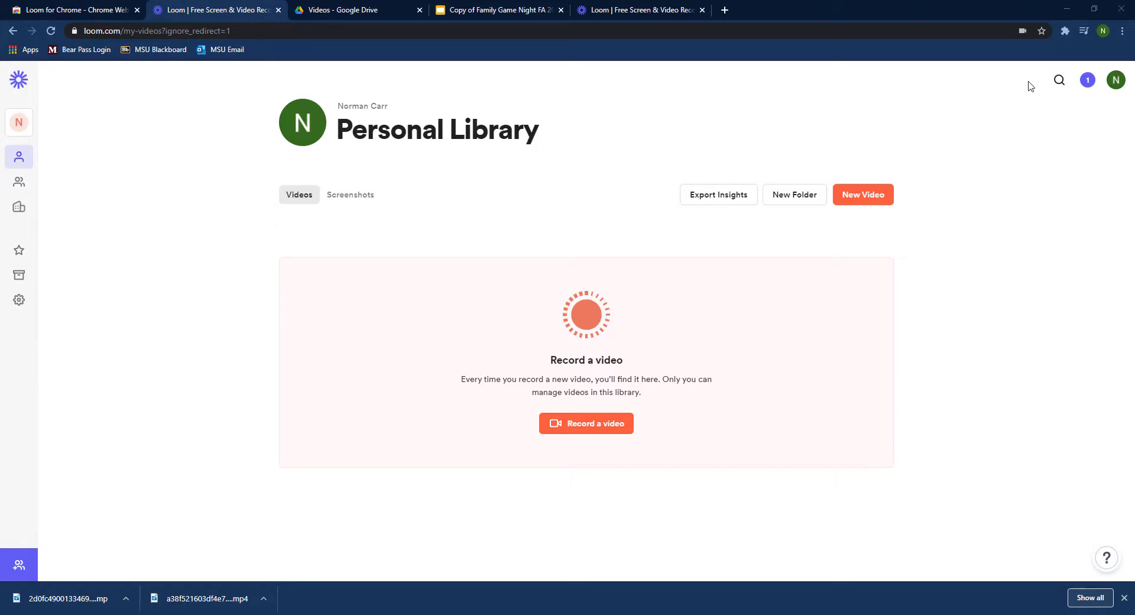
- Pin the Loom for Chrome extension to the browser and close the extensions list
click(1065, 32)
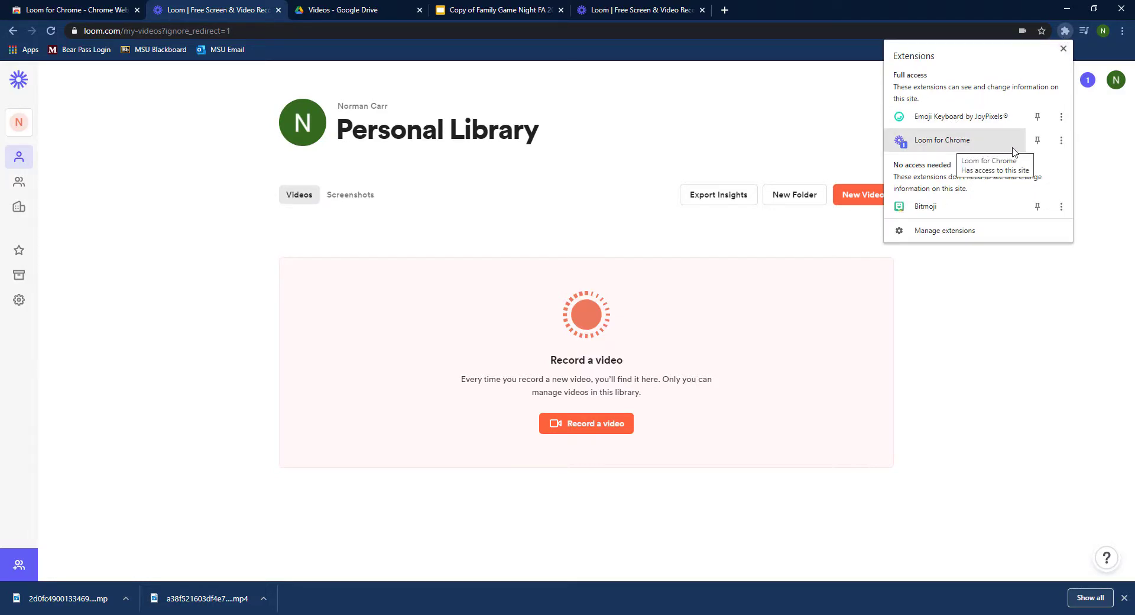
click(1037, 141)
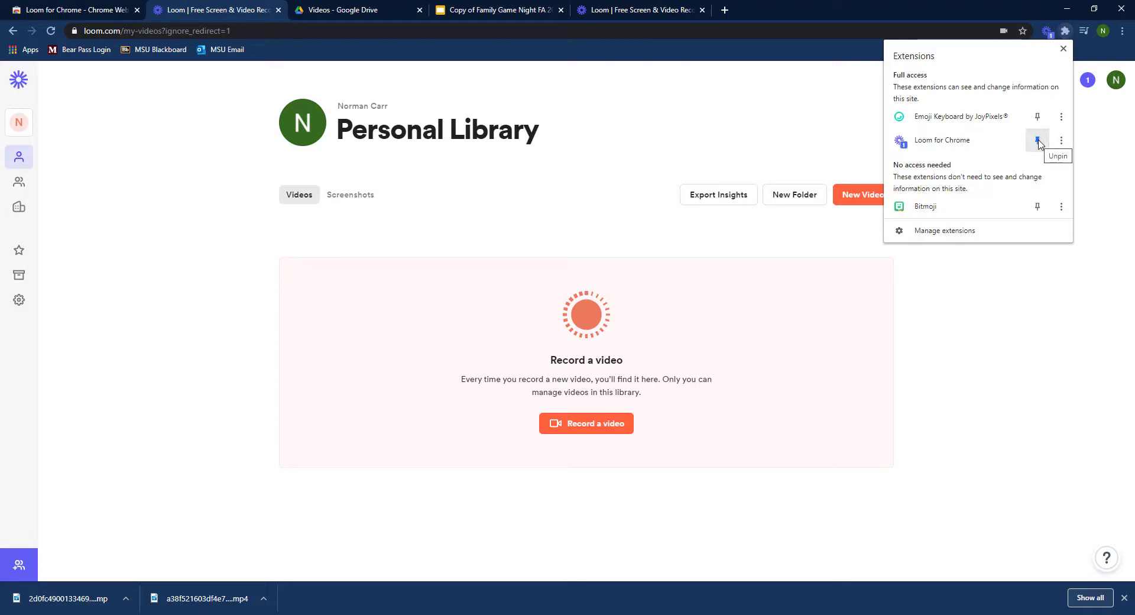
click(1063, 48)
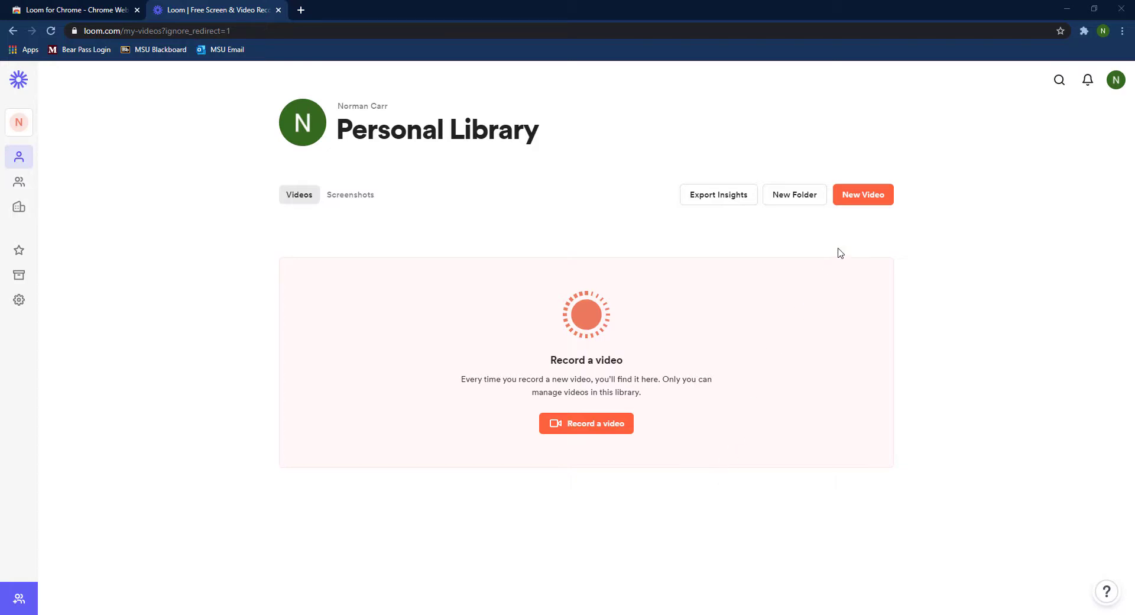
- Begin a new video recording from the Personal Library and allow Loom to use the microphone and camera
click(866, 199)
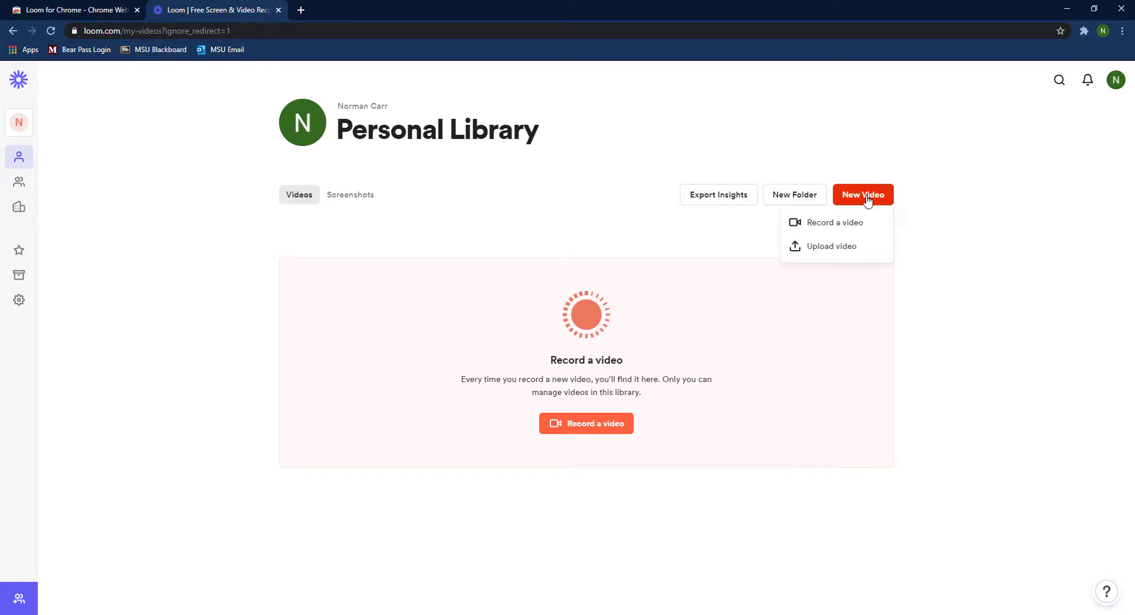
click(833, 224)
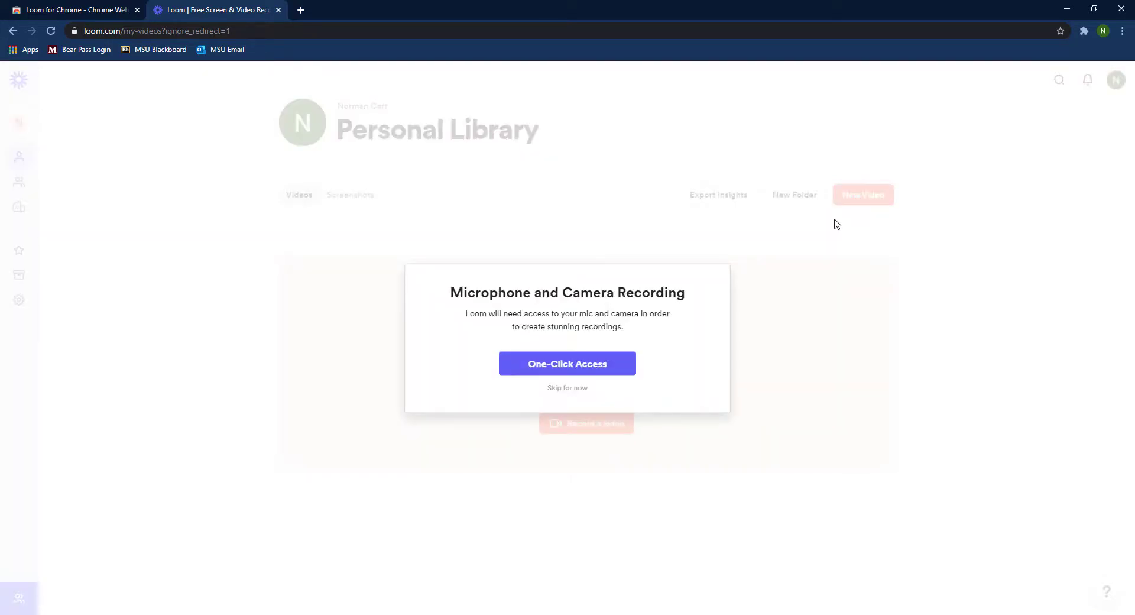
click(570, 366)
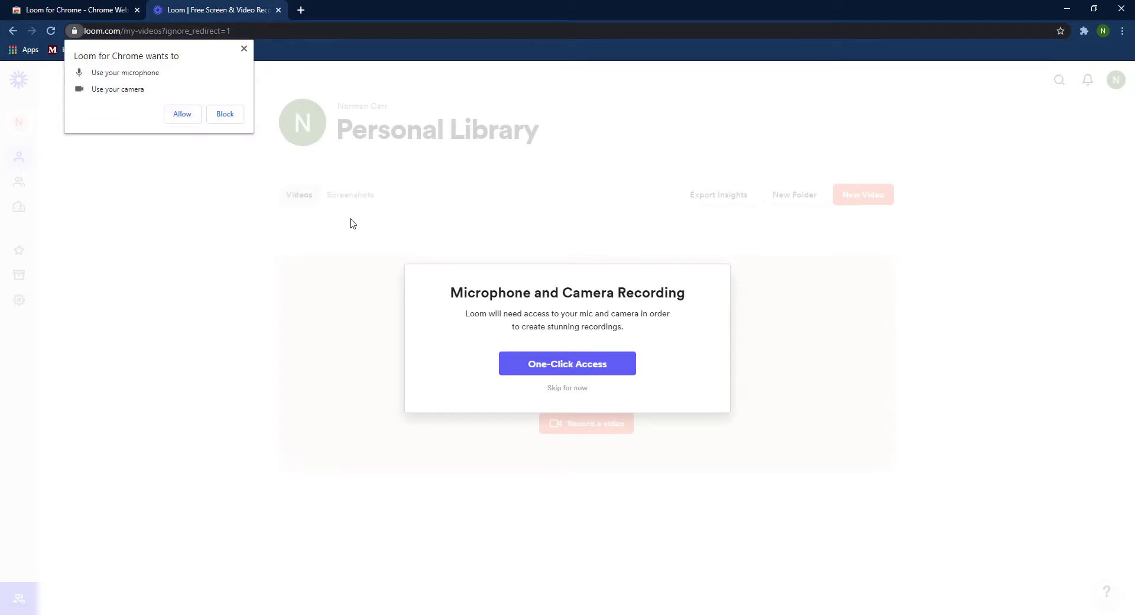
click(180, 121)
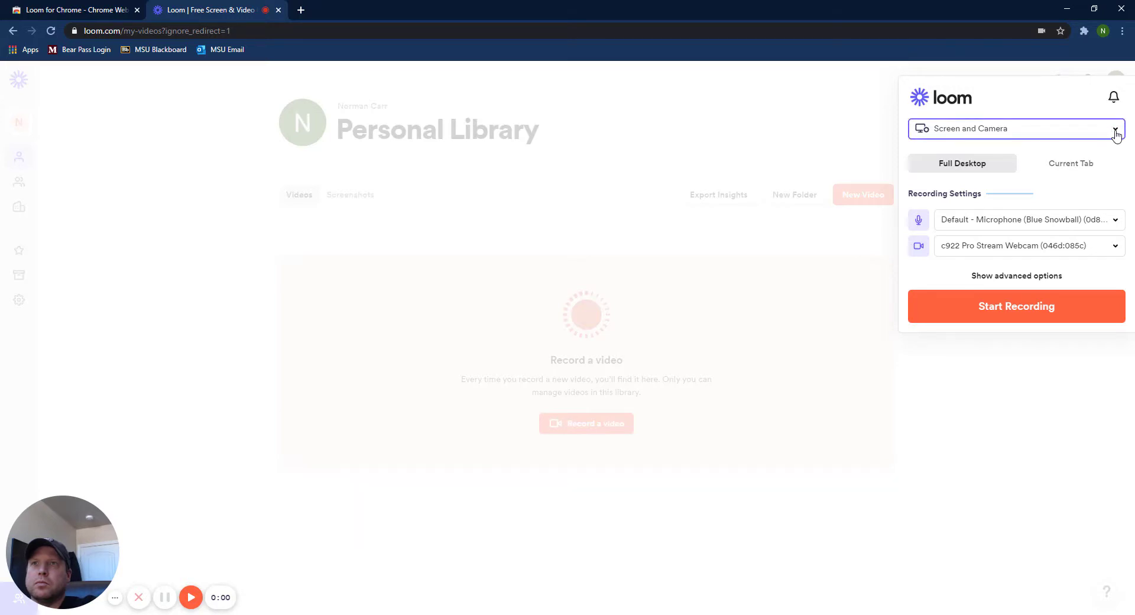
- Try the Screen Only recording mode, and set the mode to Camera Only
click(1116, 132)
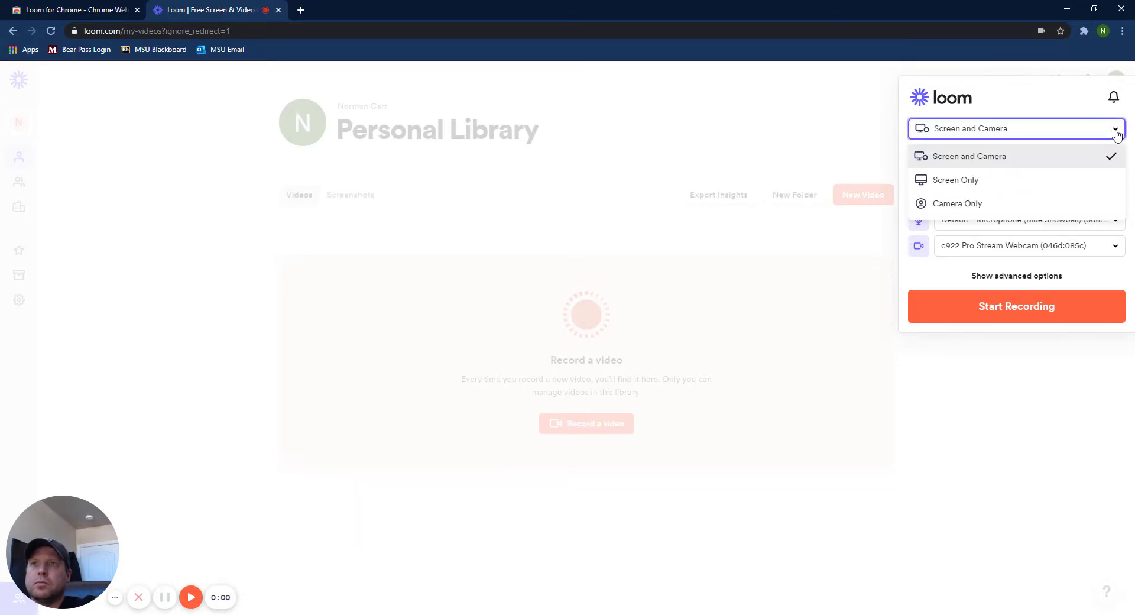
click(963, 187)
click(1117, 128)
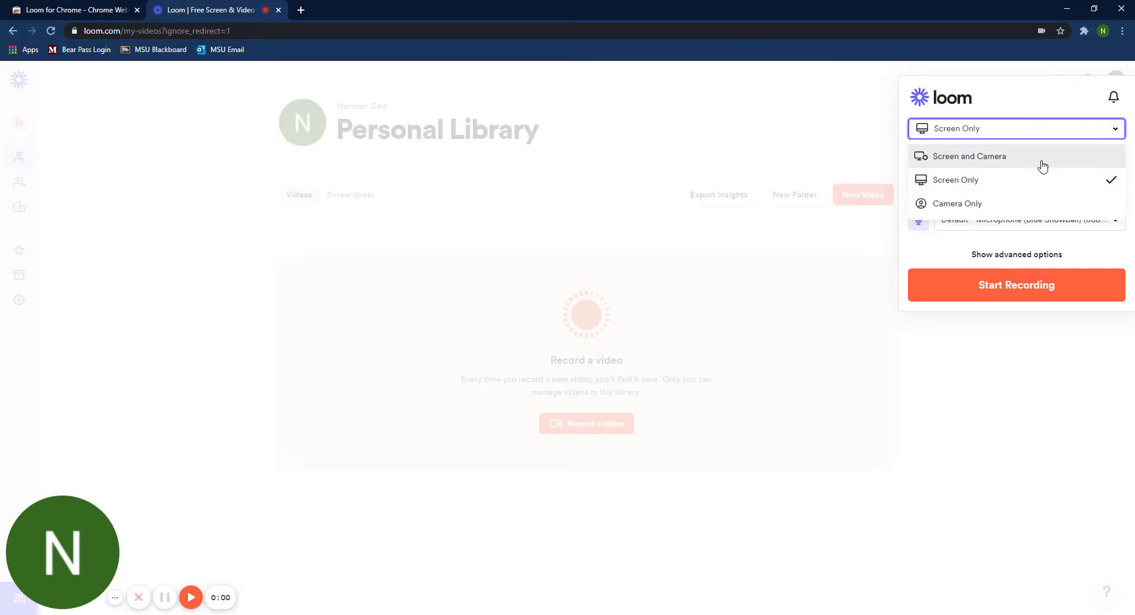
click(996, 203)
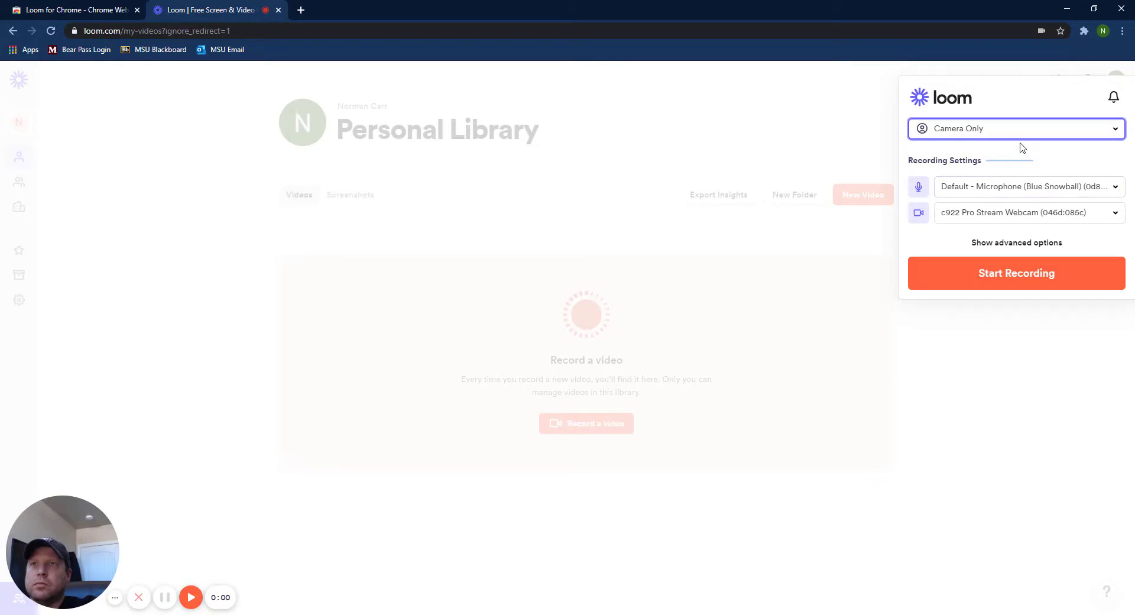
- Set the recording's audio source to Microphone (C922 Pro Stream Webcam)
click(1115, 188)
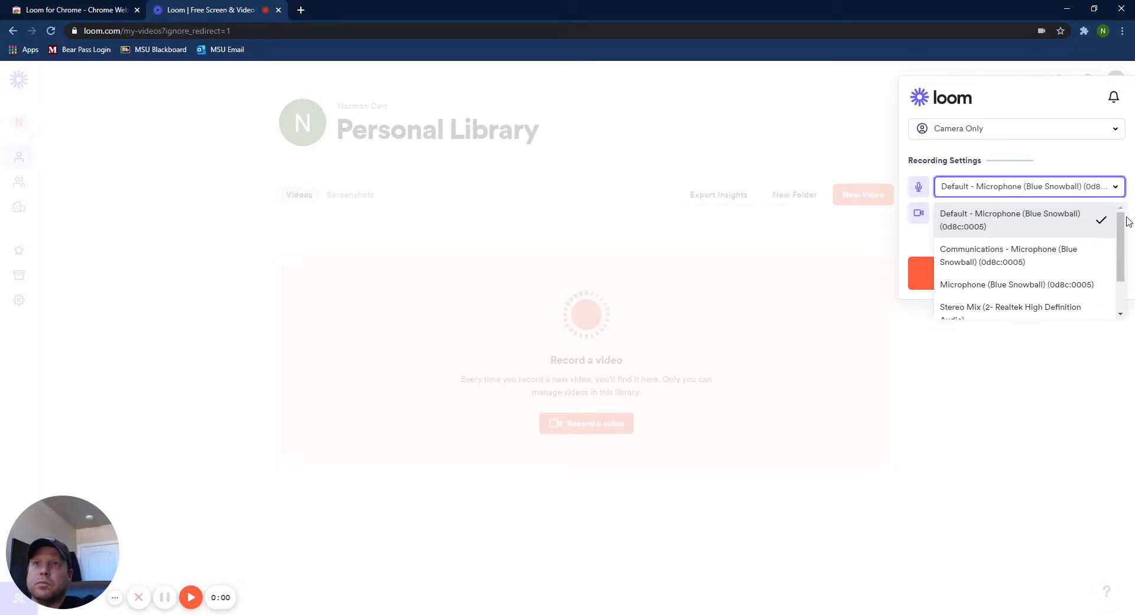
scroll(1120, 225, down, 1)
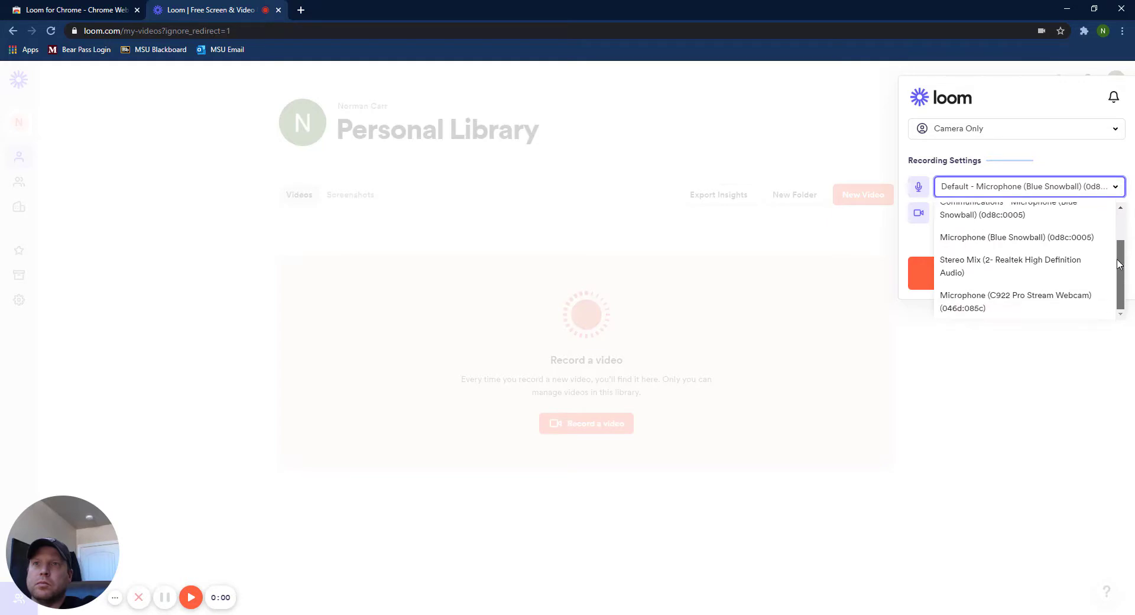
click(1037, 298)
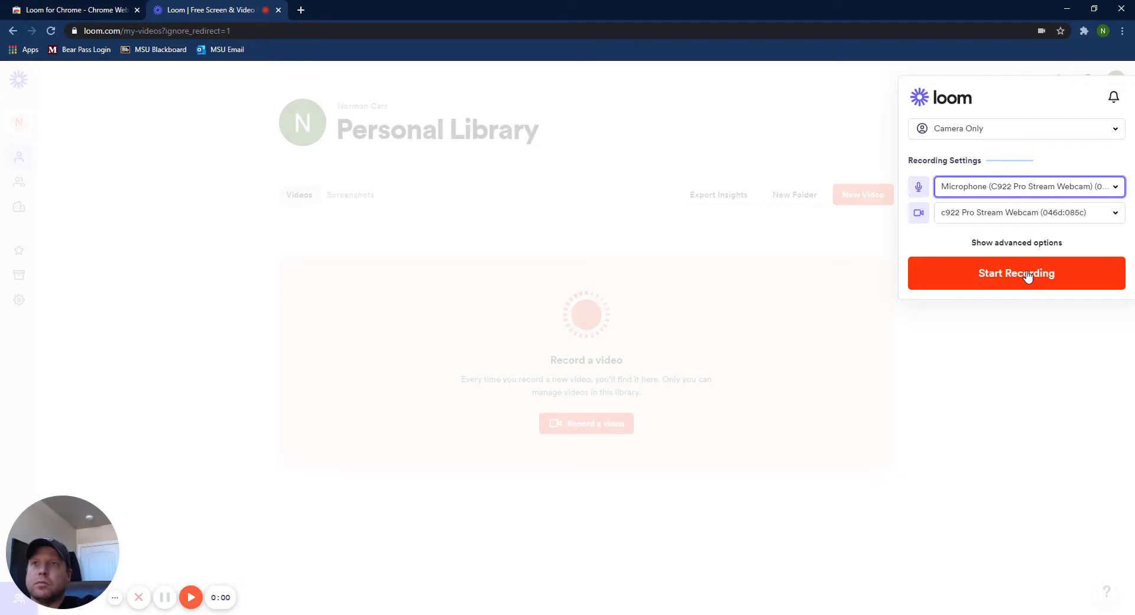
click(1021, 243)
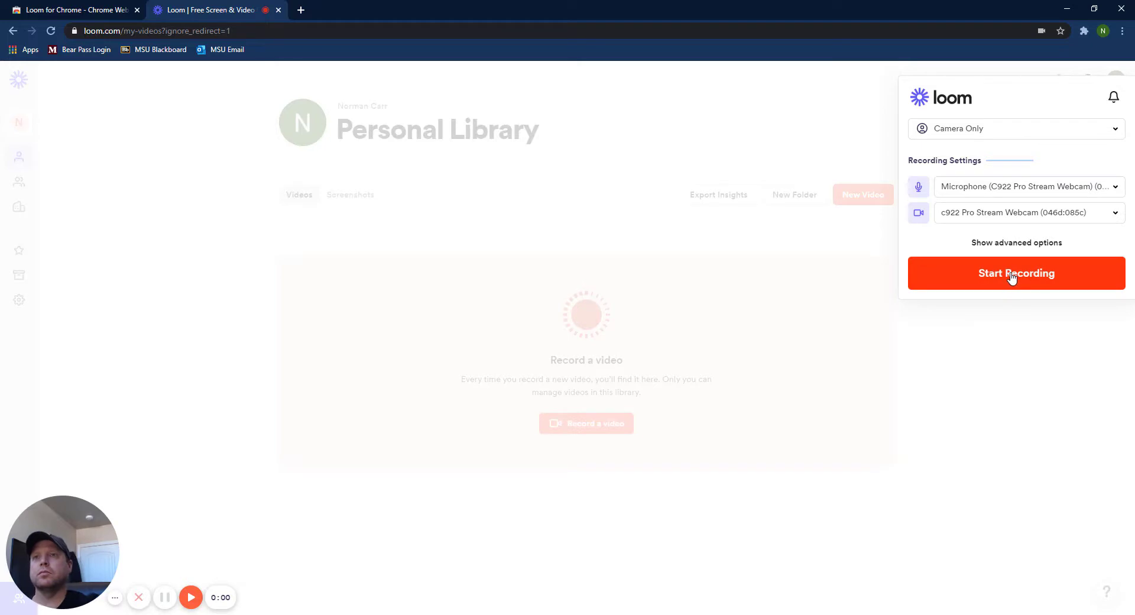
- Record a camera-only video with the chosen settings and play back the finished recording
click(1011, 277)
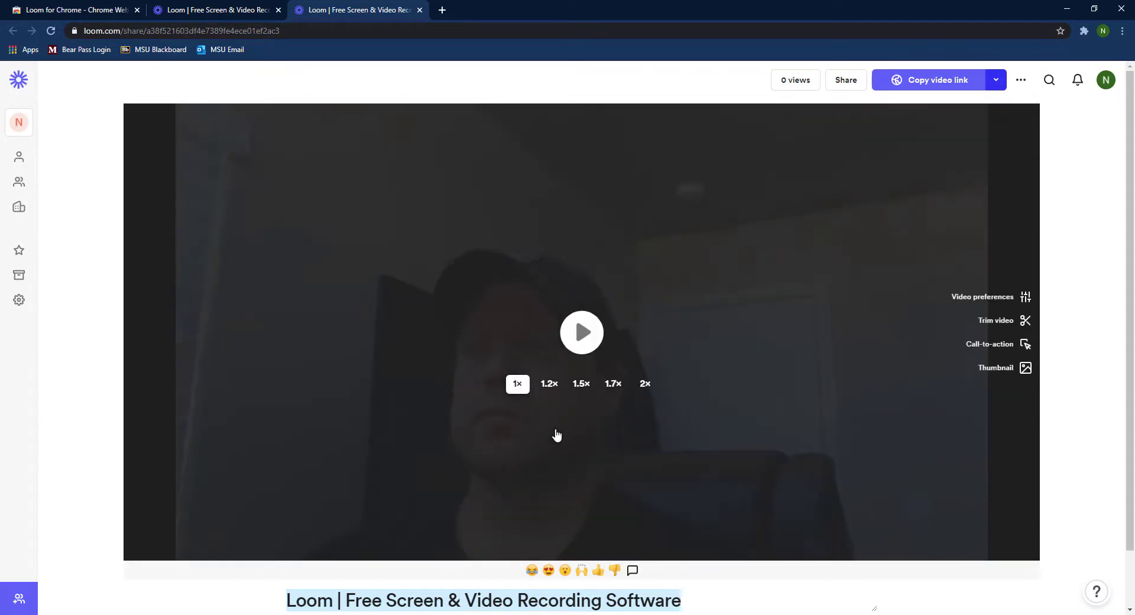
click(581, 333)
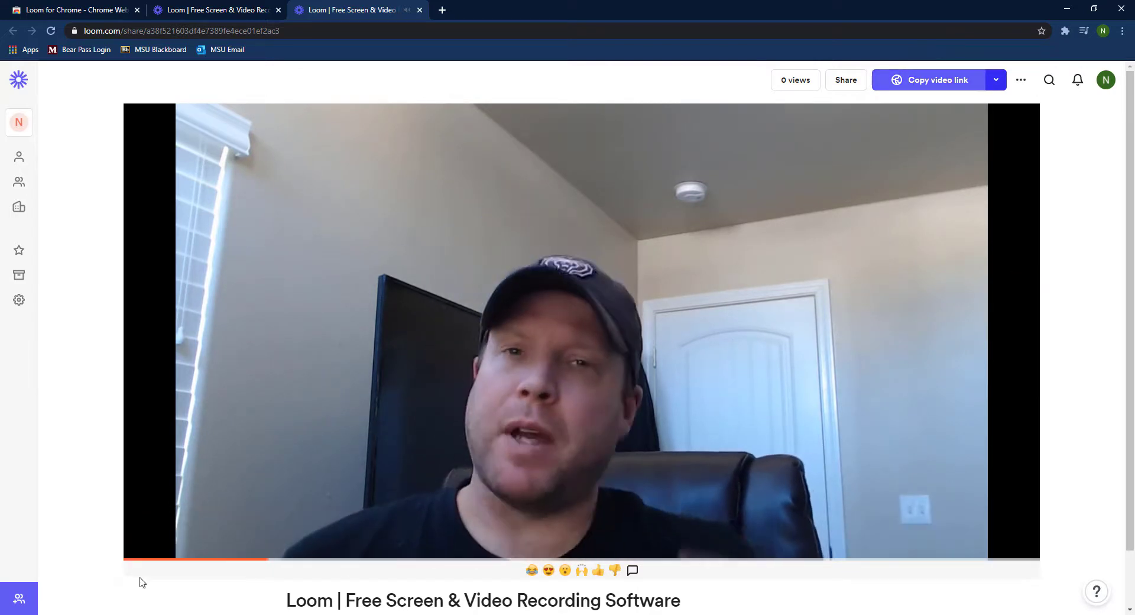
- Pause the playback of the camera-only recording and download the video file from Loom
click(139, 546)
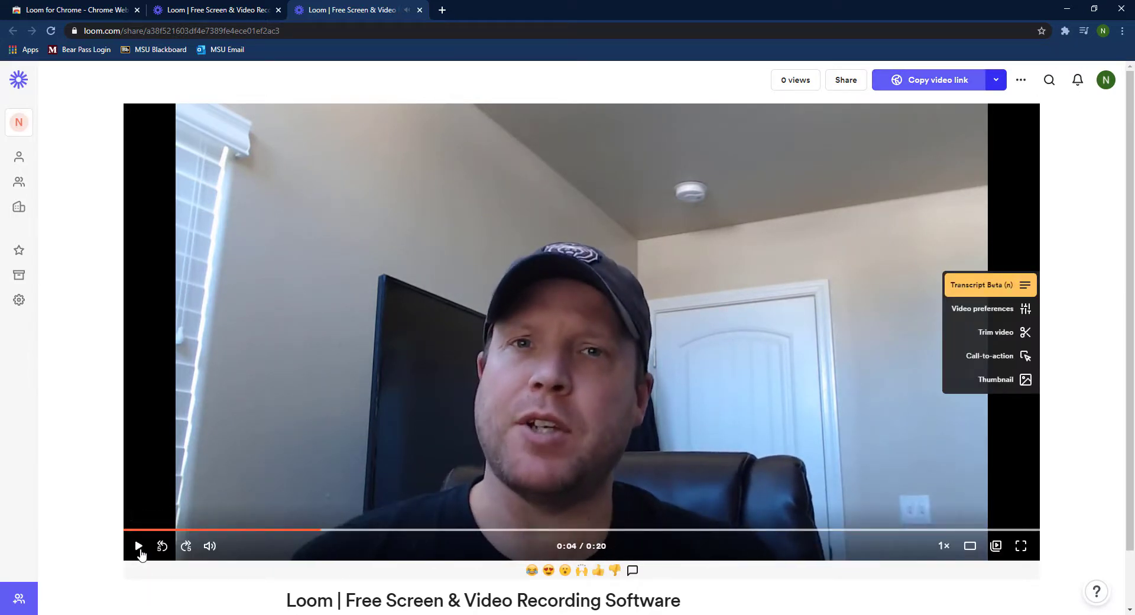
click(1021, 83)
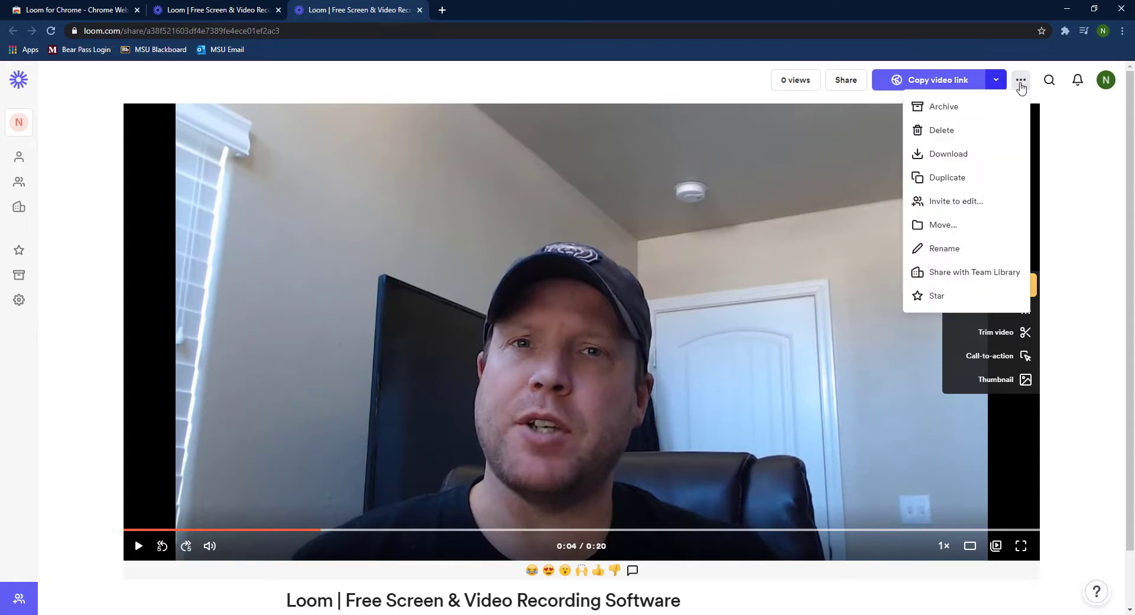
click(944, 156)
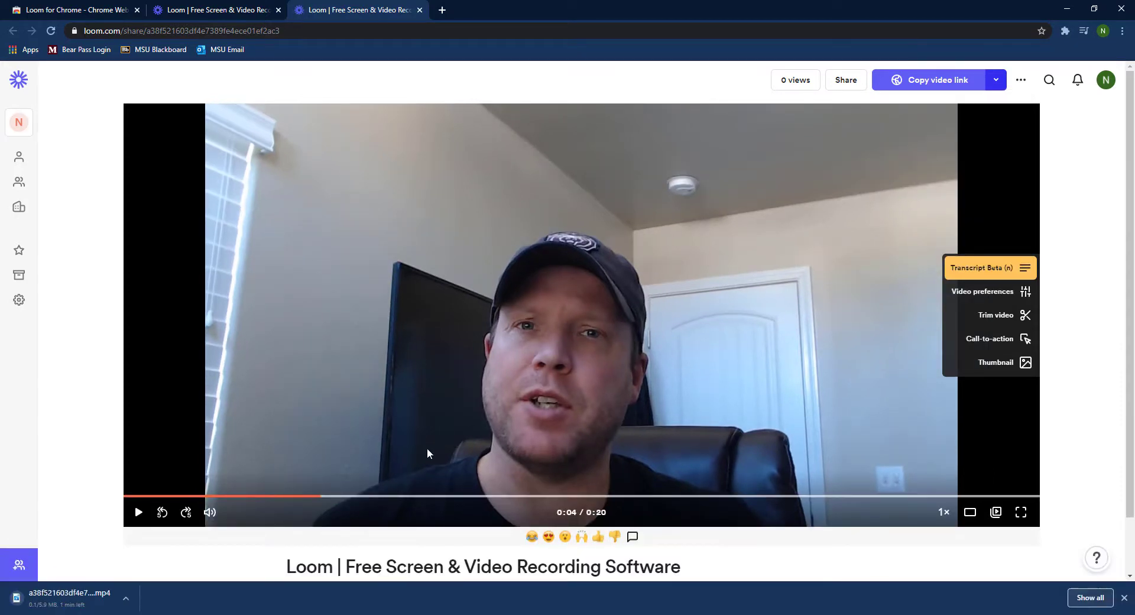
- Switch to Google Drive and create a folder named Videos in My Drive
click(29, 53)
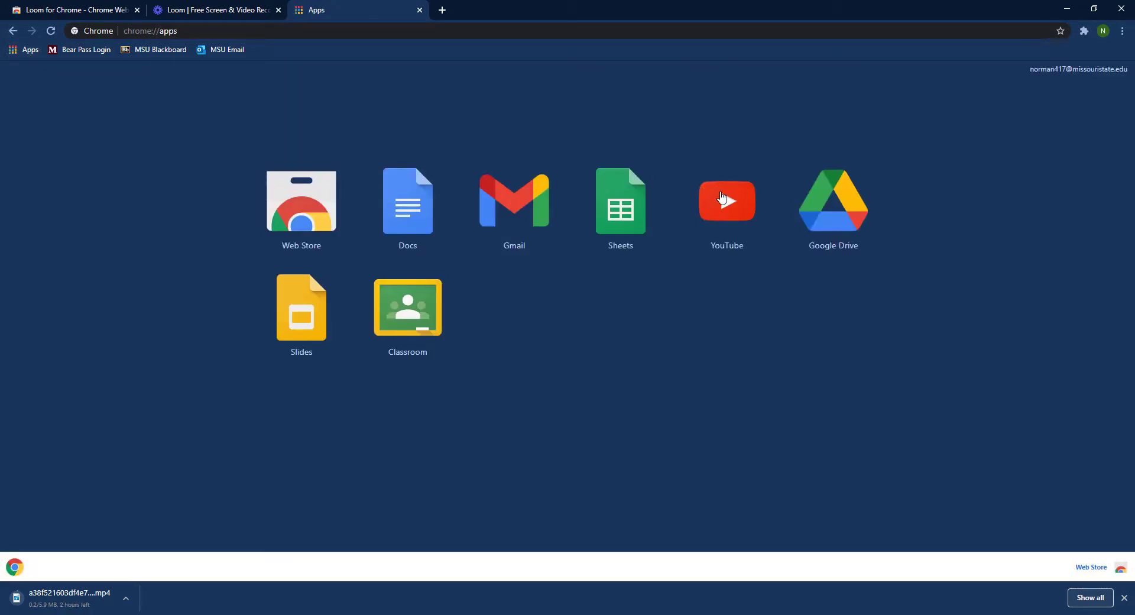
click(816, 217)
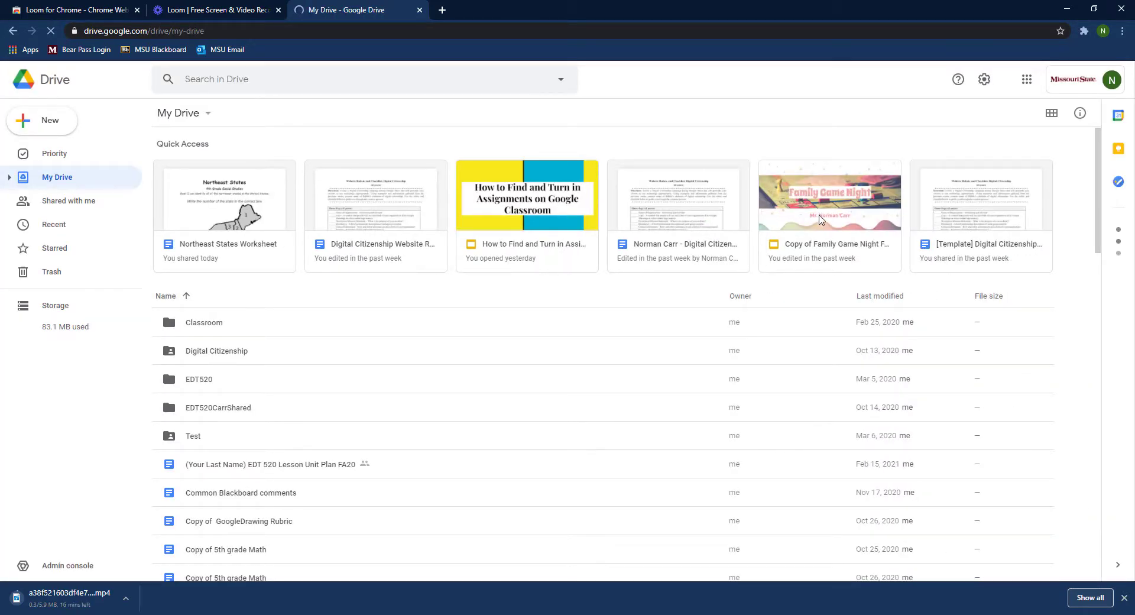
click(819, 219)
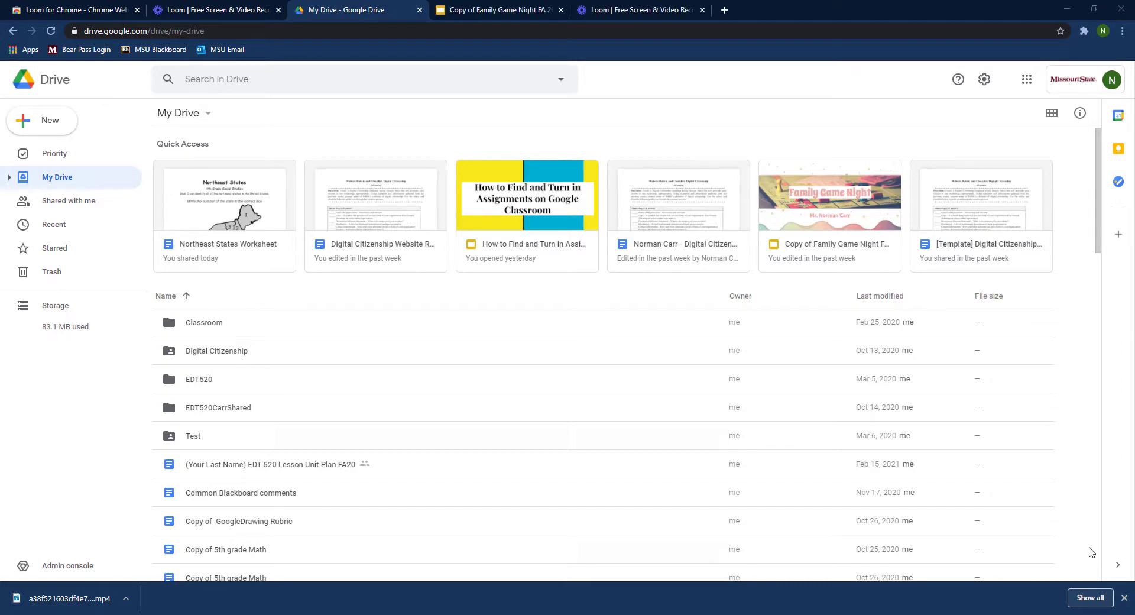
right_click(1071, 346)
click(967, 362)
text(Videos)
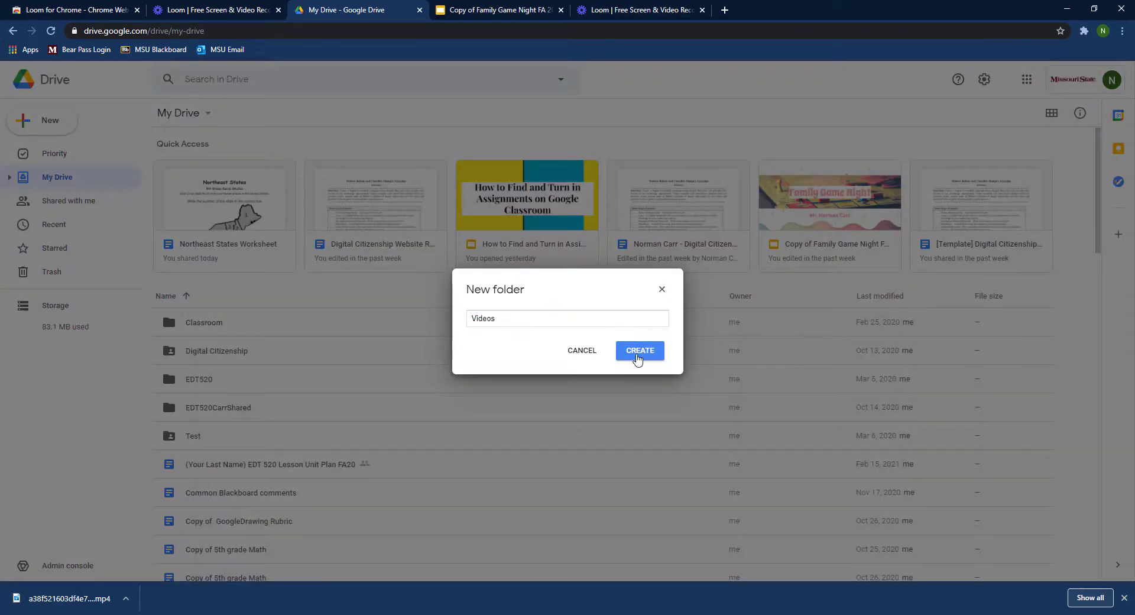
click(639, 351)
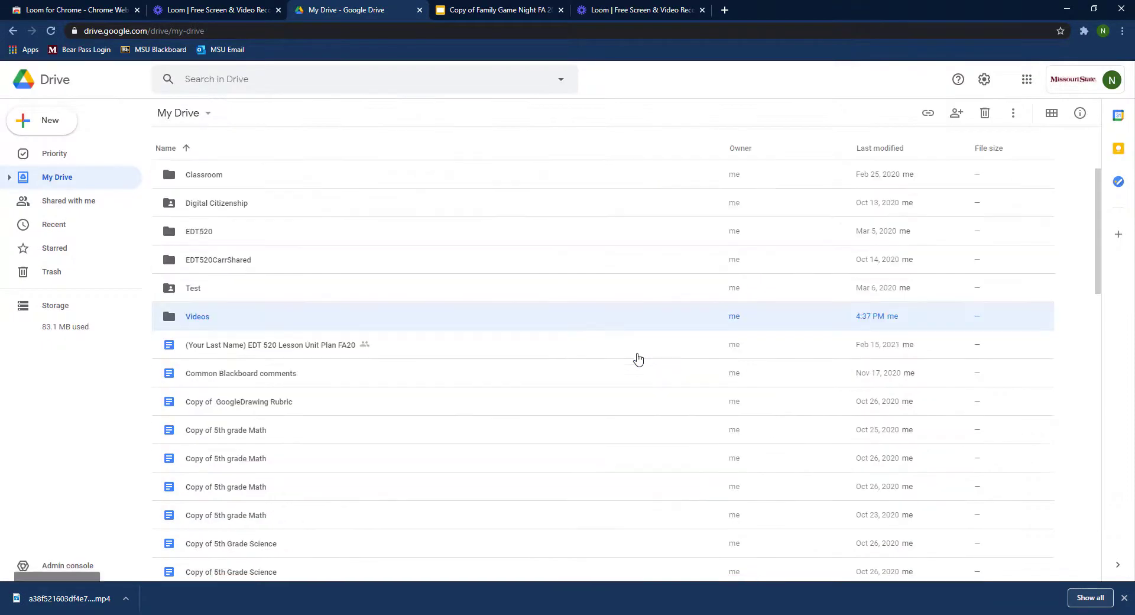
- Upload the downloaded MP4 recording into the Videos folder and rename it Family Fun Night Intro.mp4
double_click(210, 323)
drag(65, 598, 522, 350)
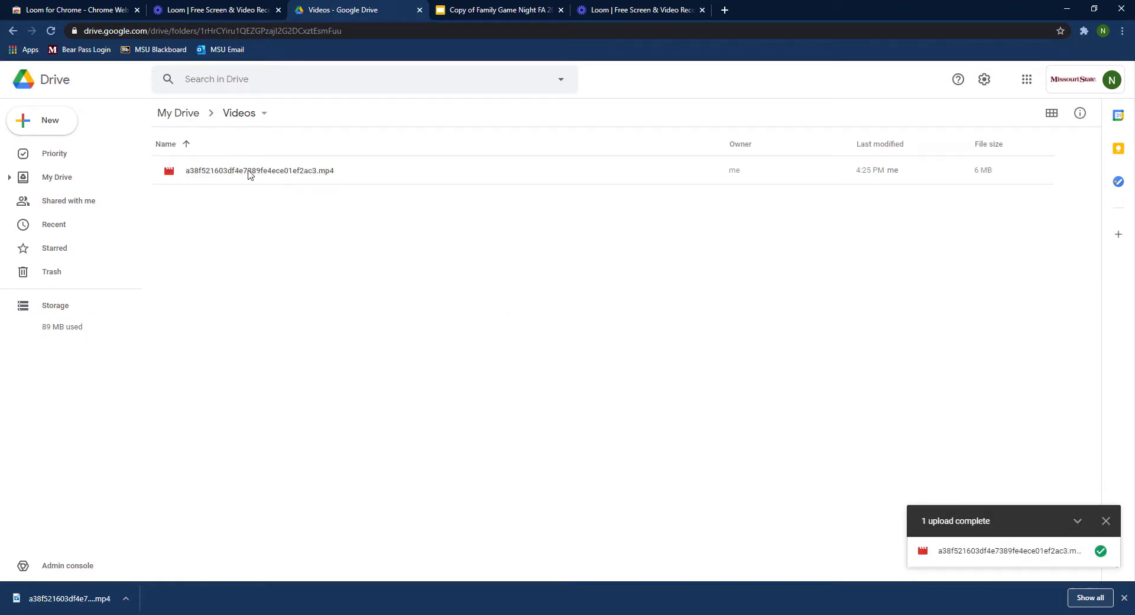
right_click(249, 171)
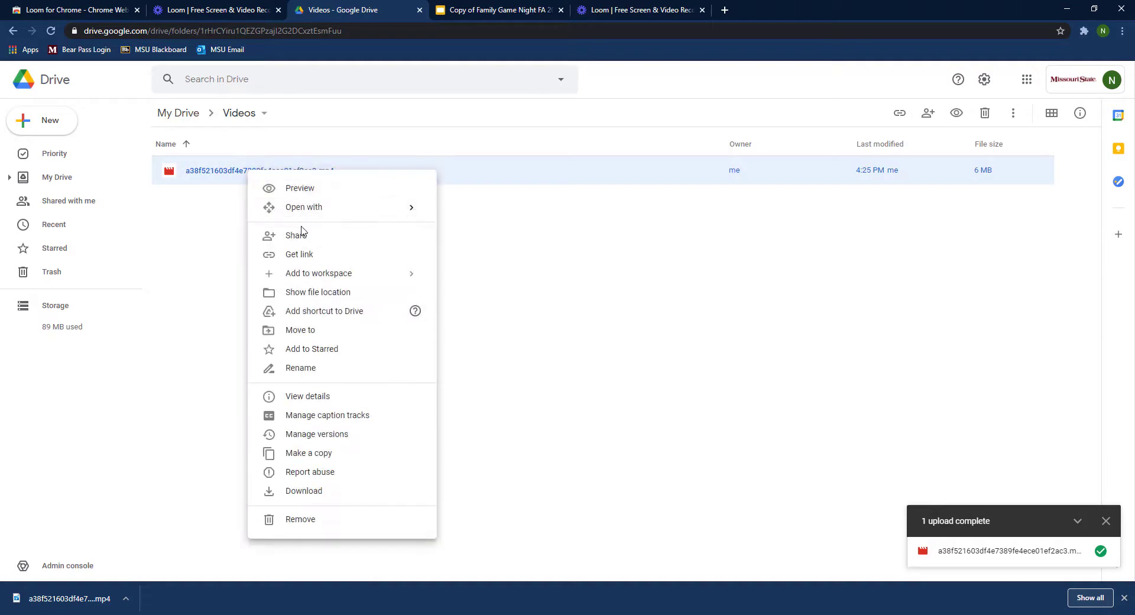
click(314, 372)
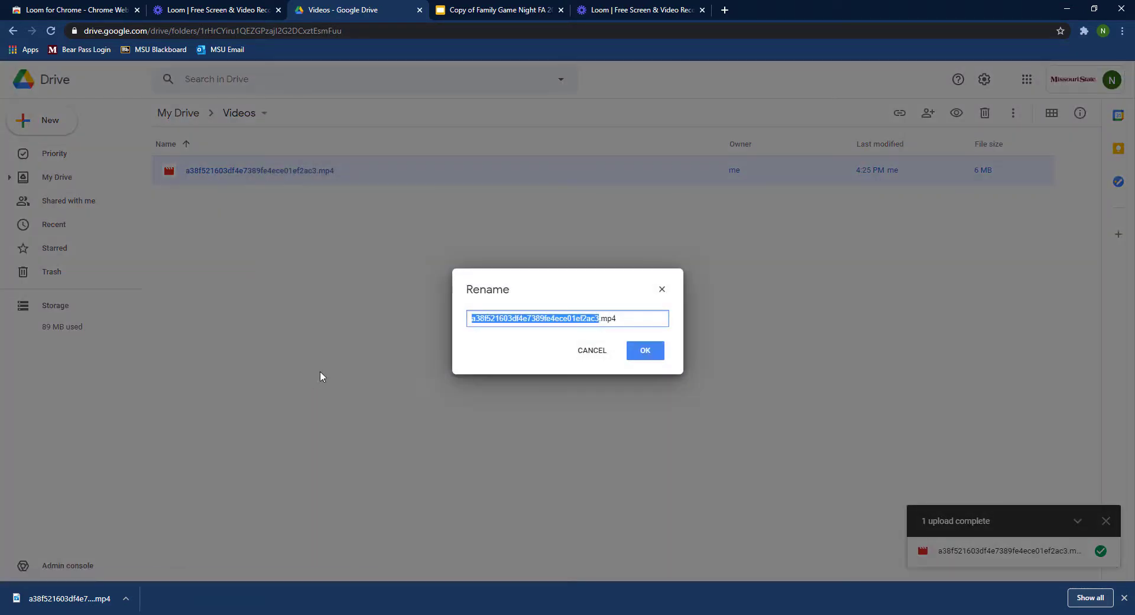
text(Family Fun Night Intro)
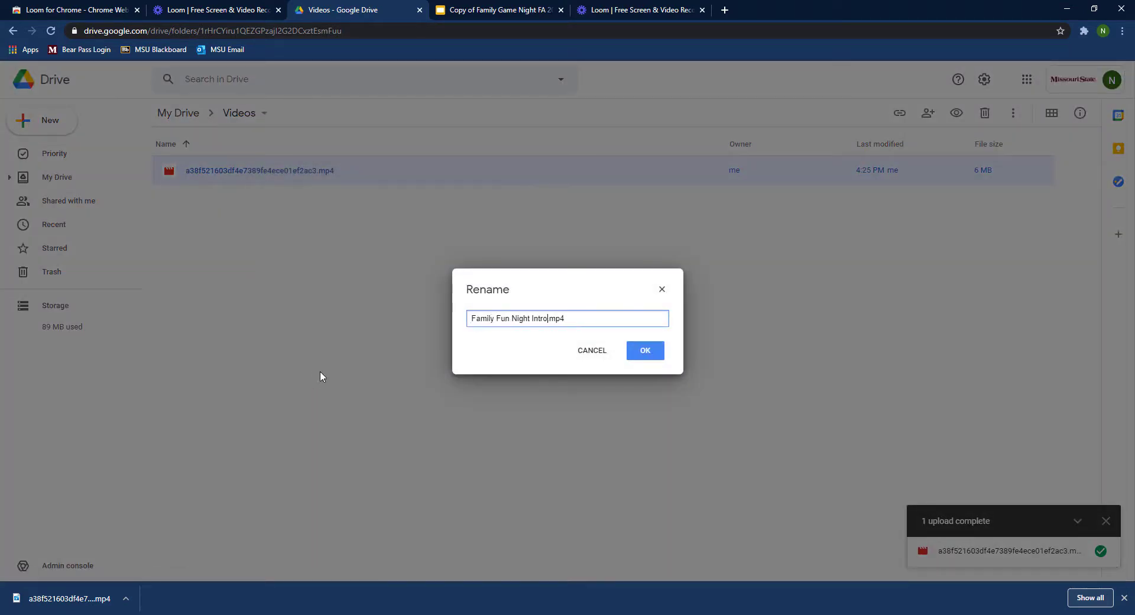
click(646, 349)
- Set link sharing for Family Fun Night Intro.mp4 in the Drive Videos folder to Anyone with the link
mouse_move(652, 614)
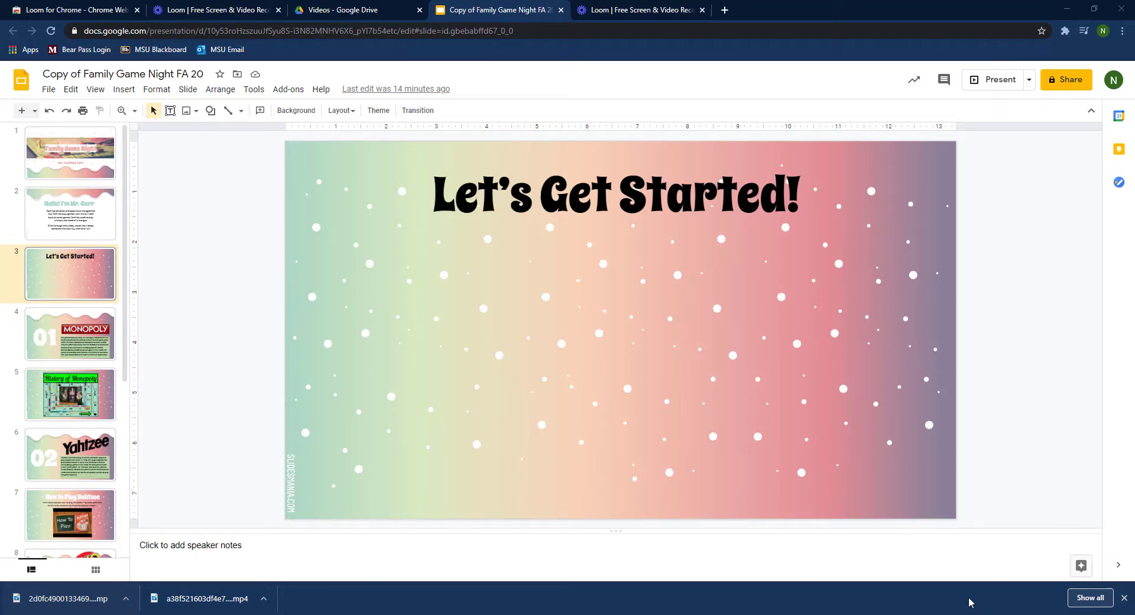
click(370, 11)
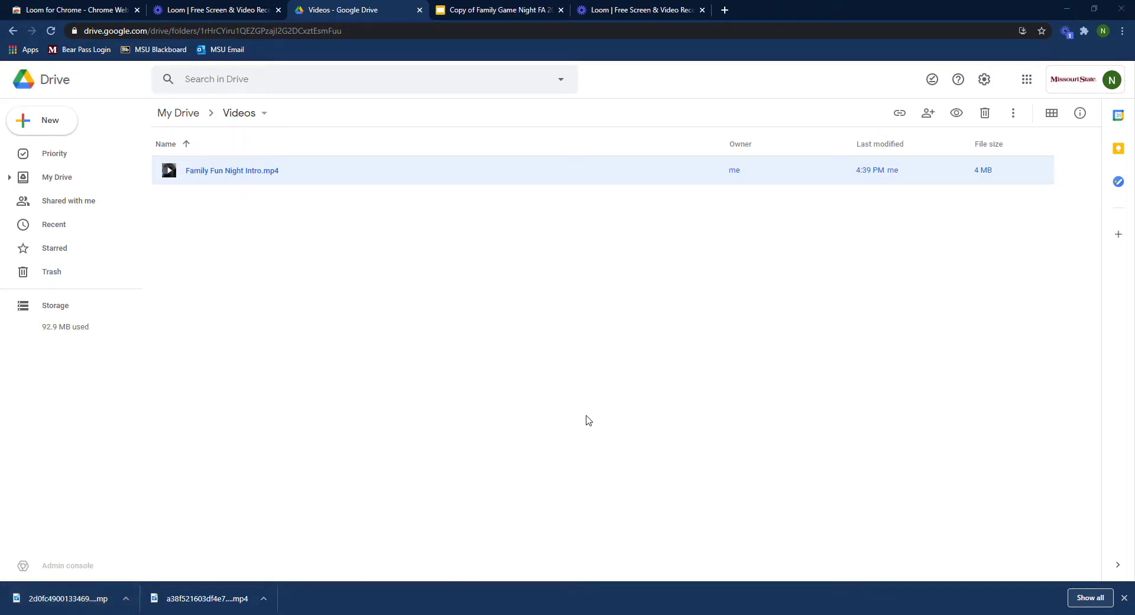
right_click(439, 174)
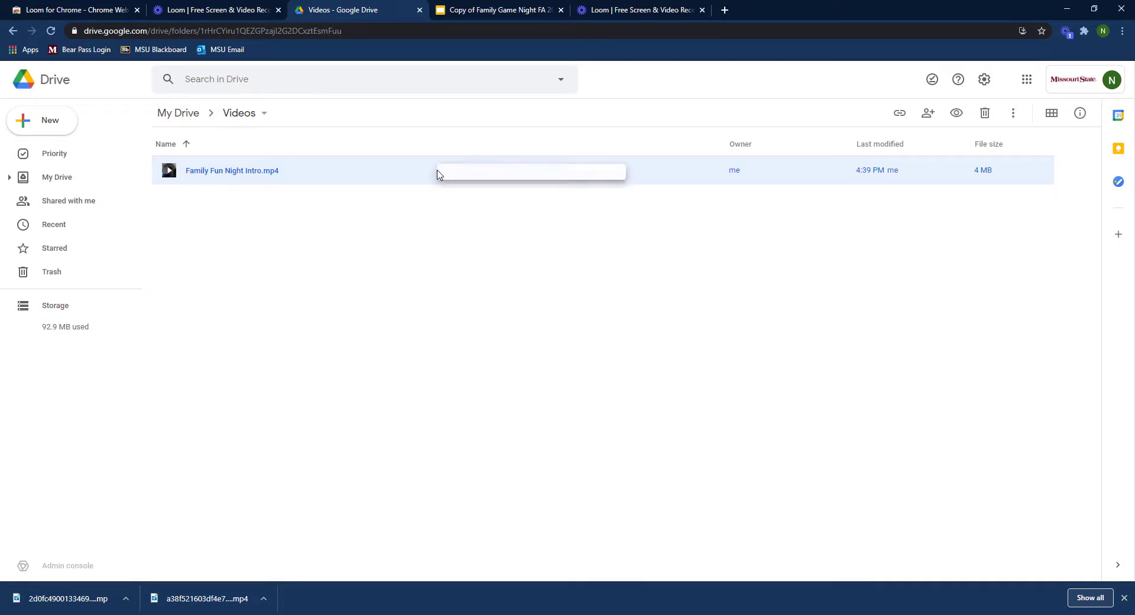
click(484, 239)
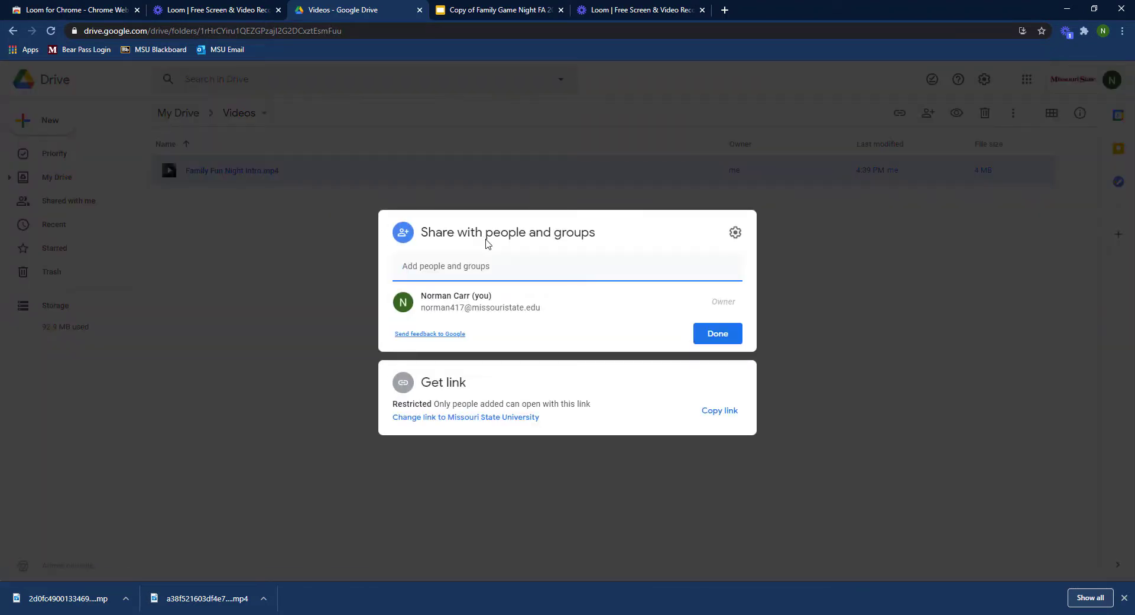
click(486, 419)
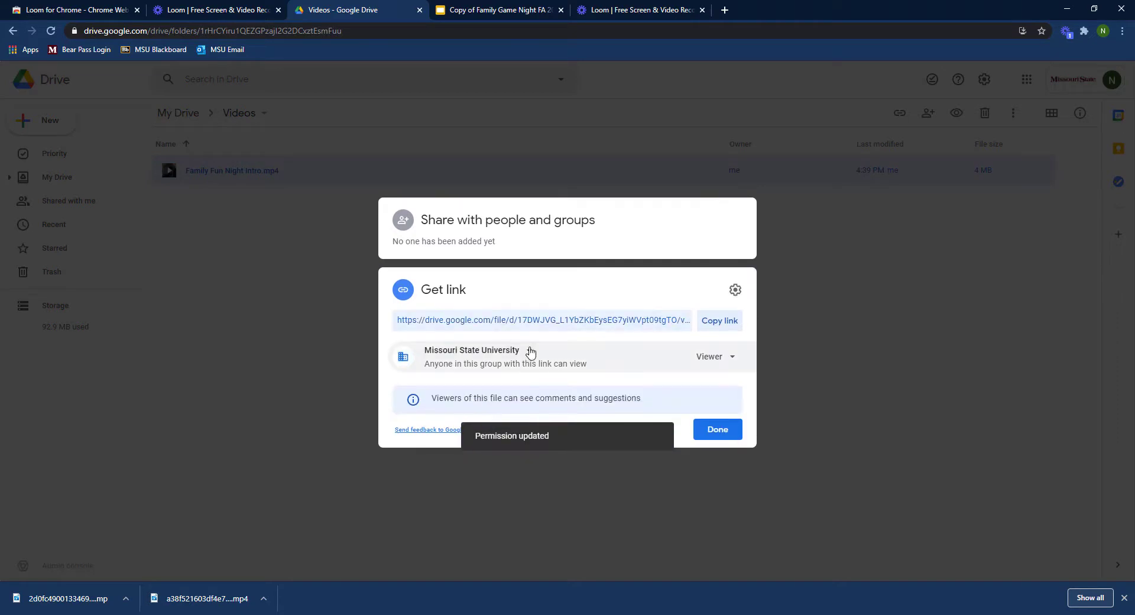
click(529, 352)
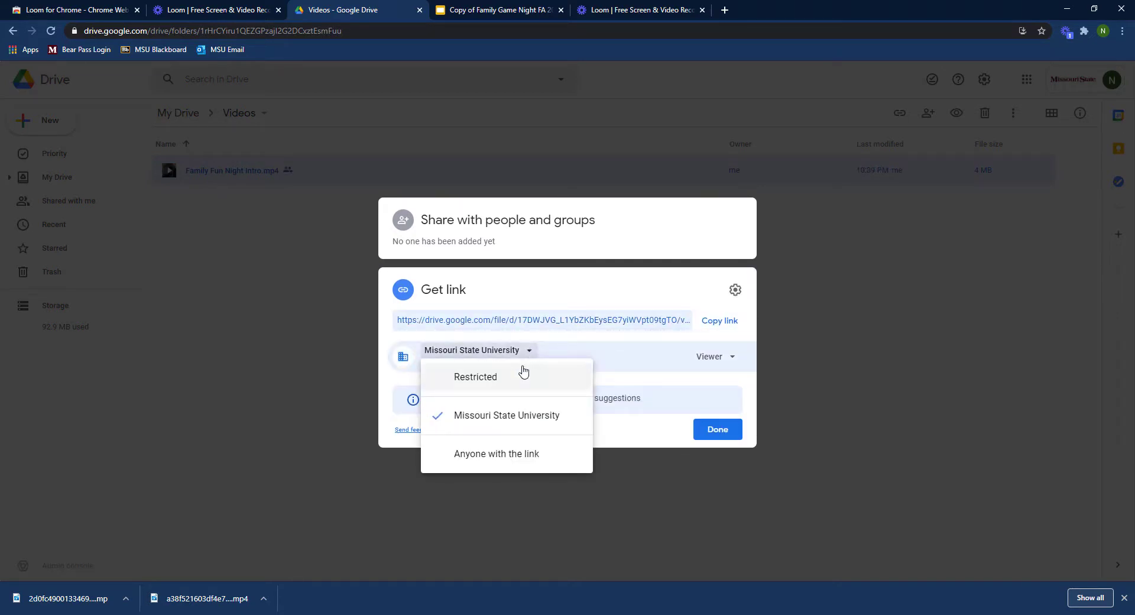
click(500, 455)
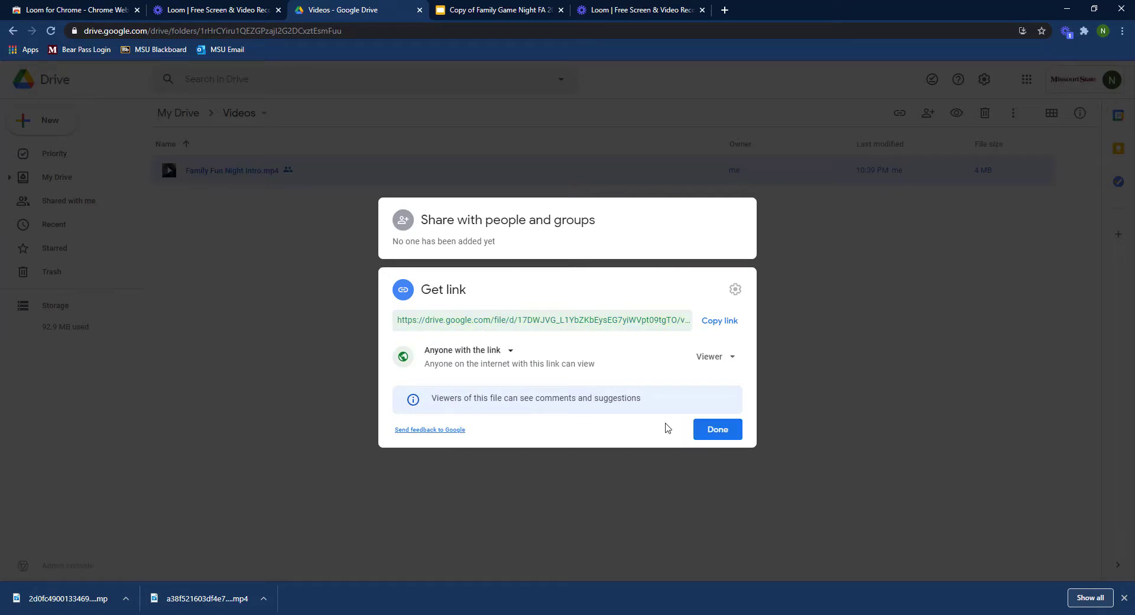
click(717, 429)
- Switch to the Family Game Night presentation in Google Slides and insert the Family Fun Night Intro video from My Drive on slide 3
key(ctrl+Tab)
click(73, 282)
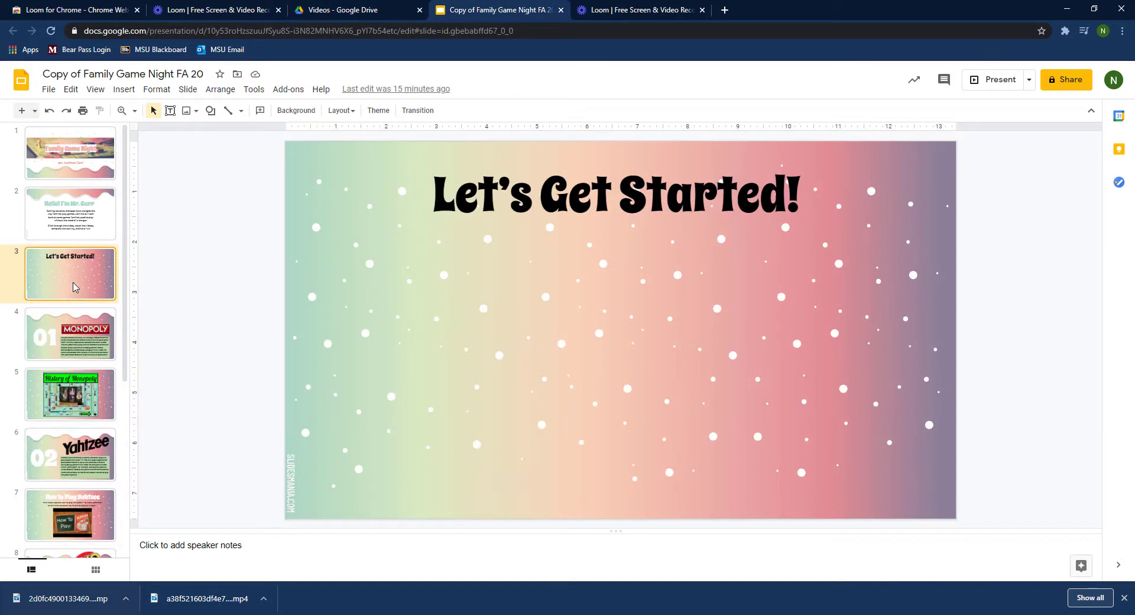
click(124, 89)
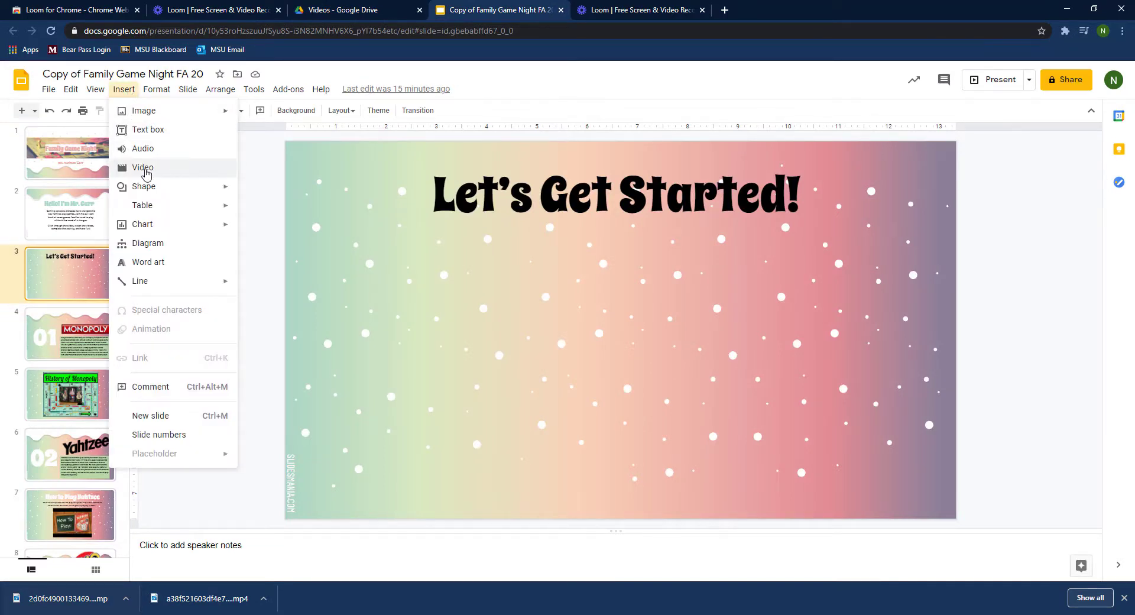
click(144, 169)
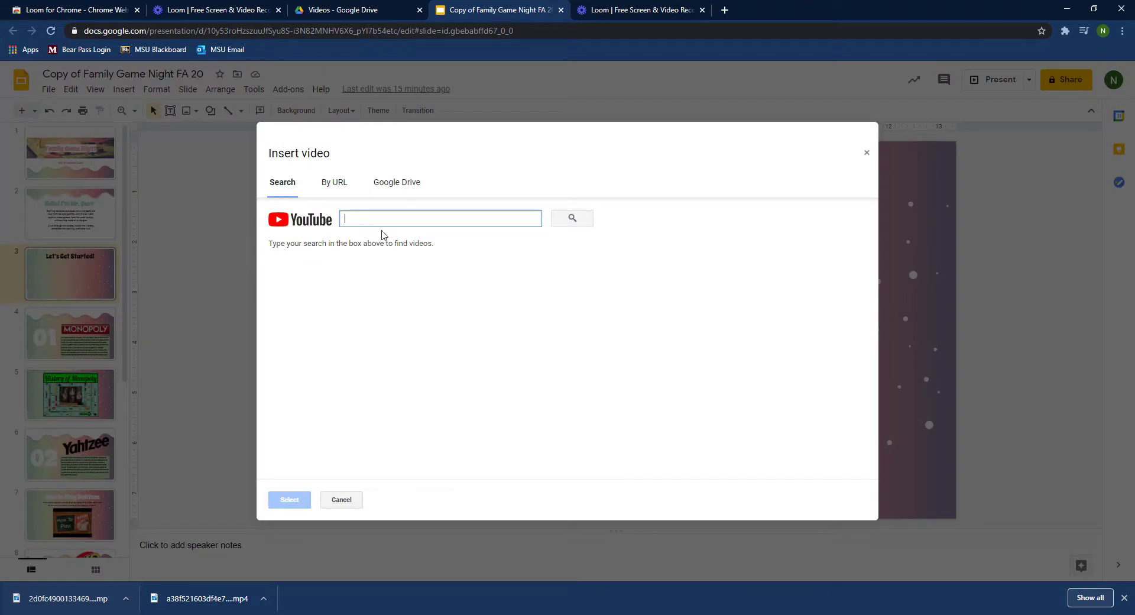
click(392, 191)
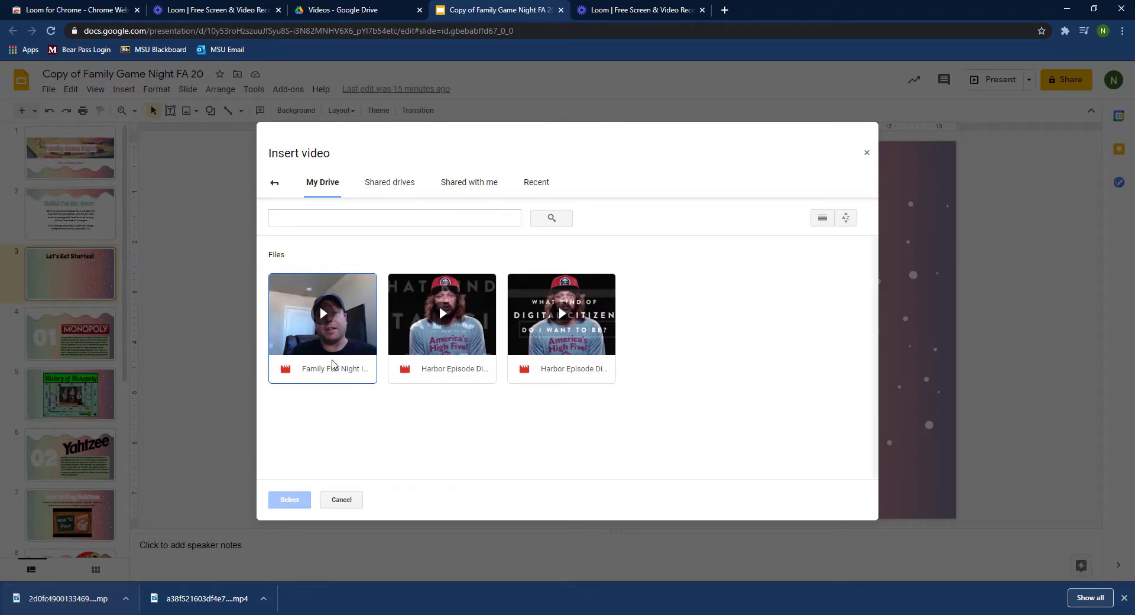
click(332, 364)
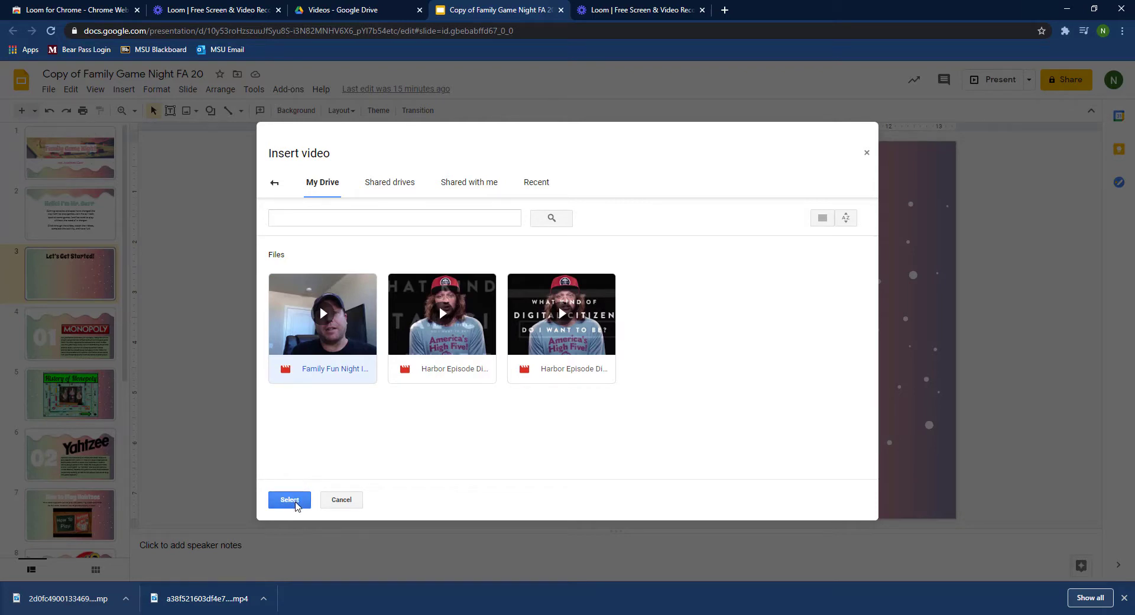
click(295, 502)
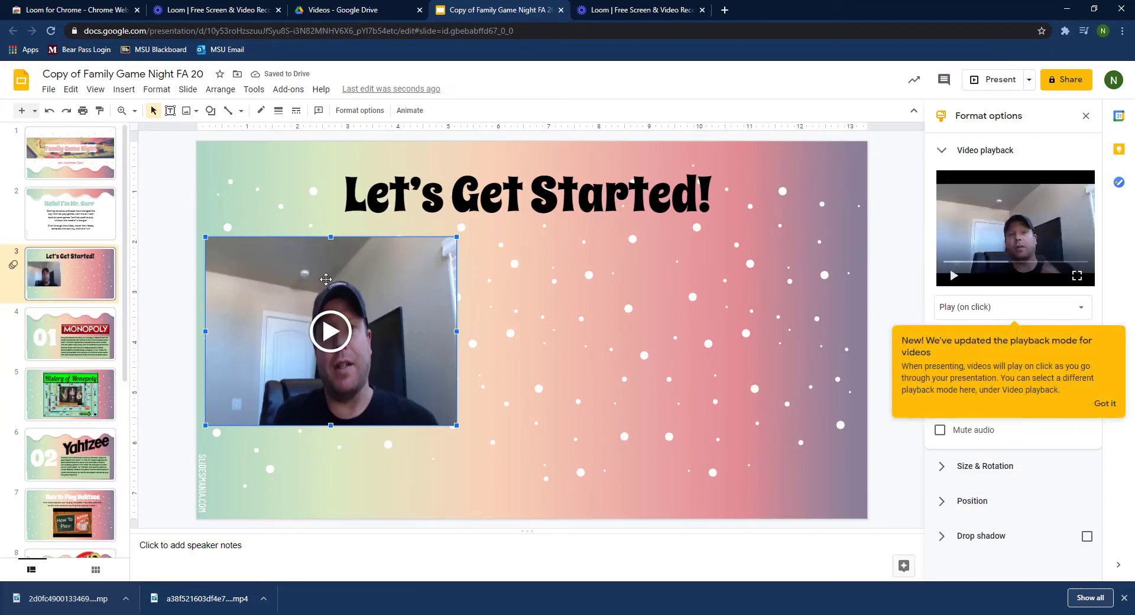
- Enlarge the inserted video, centre it below the "Let's Get Started!" title, and play it on the slide
drag(331, 277, 728, 479)
drag(341, 354, 320, 354)
drag(517, 298, 532, 311)
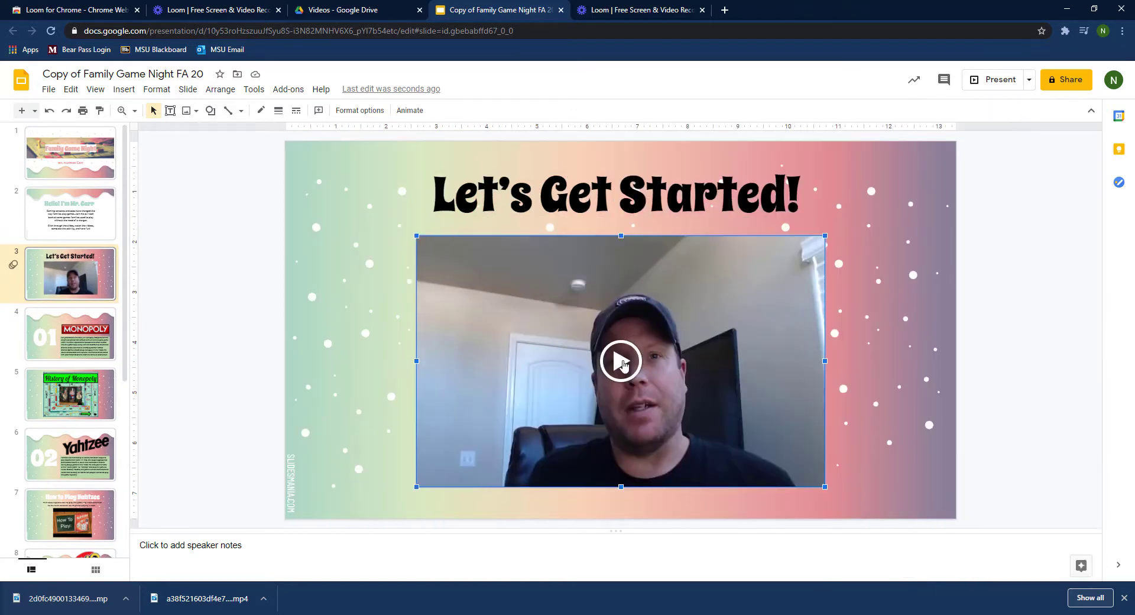
click(620, 357)
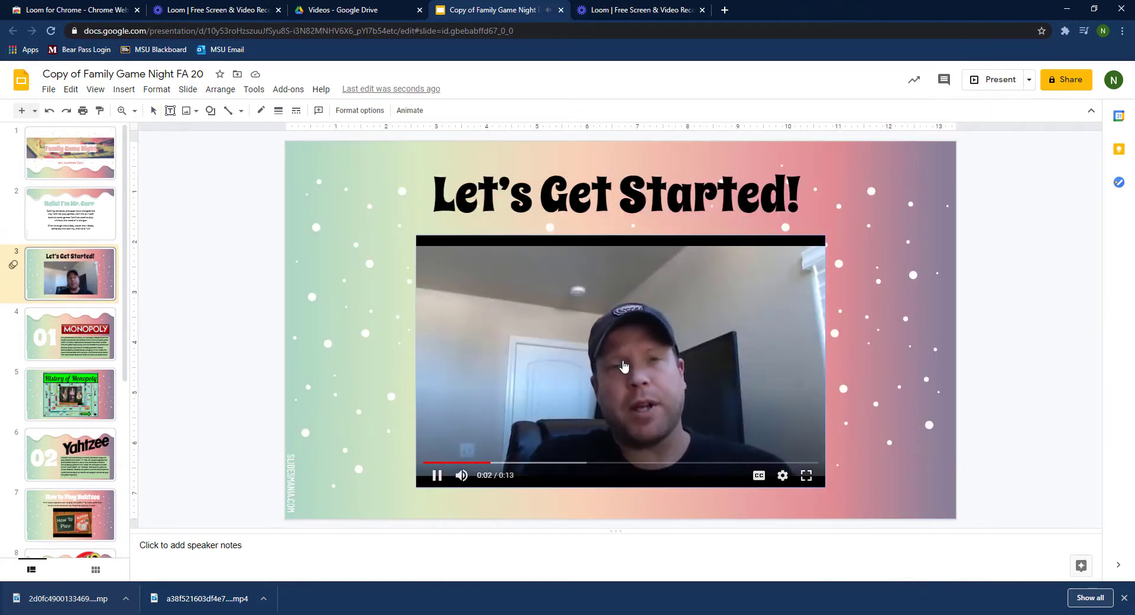